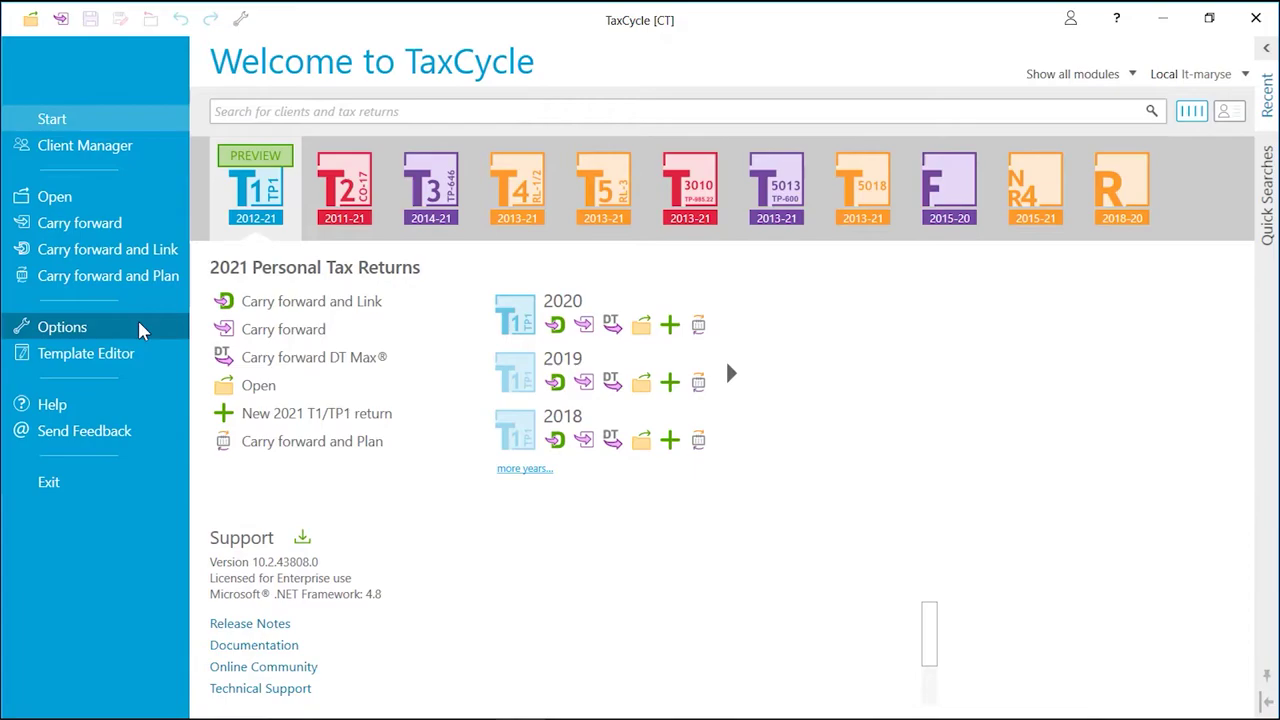
Open the Options dialog from the TaxCycle start screen's left sidebar
click(140, 331)
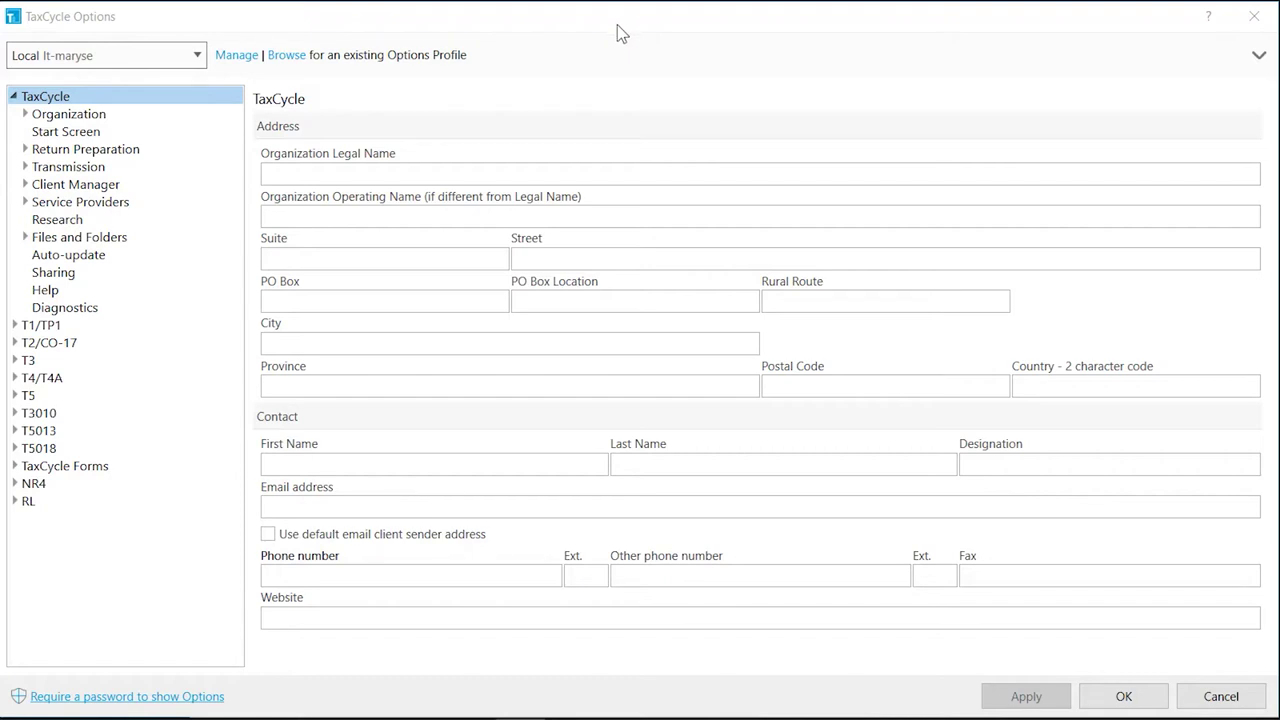
Enter legal name Trilogy Software Inc, operating name TaxCycle, and the organization's full address
click(24, 114)
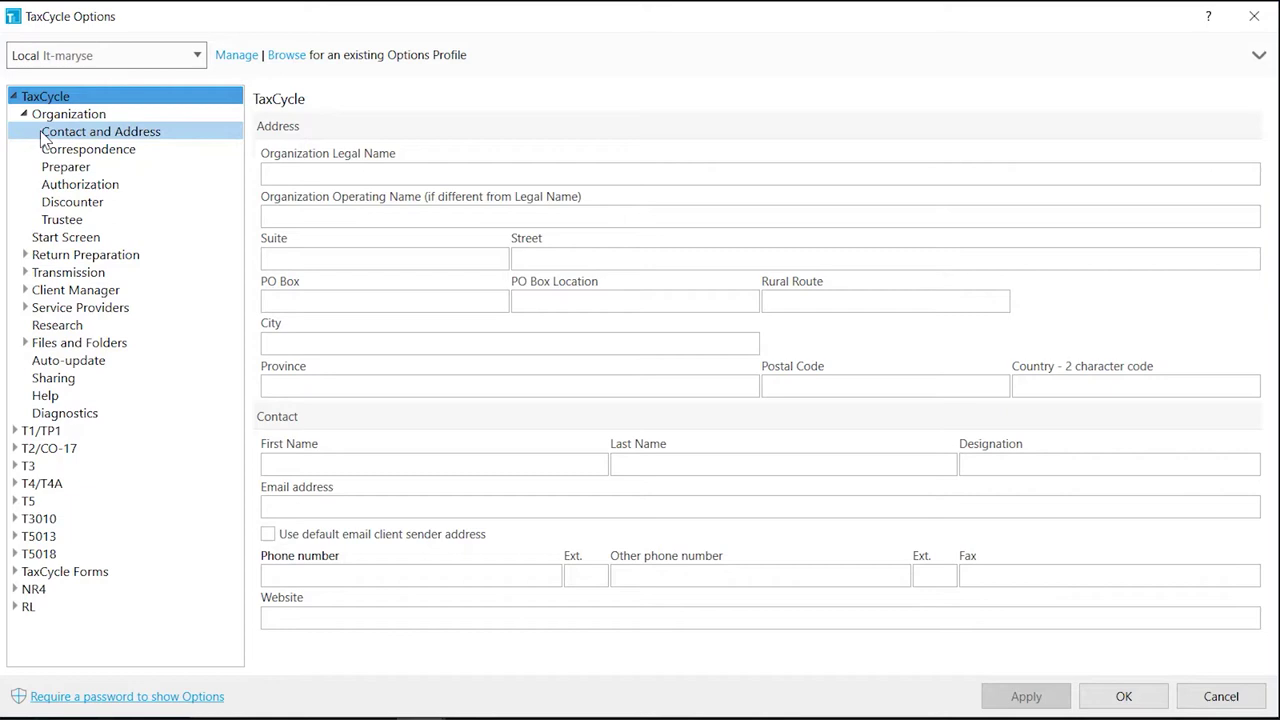
click(42, 136)
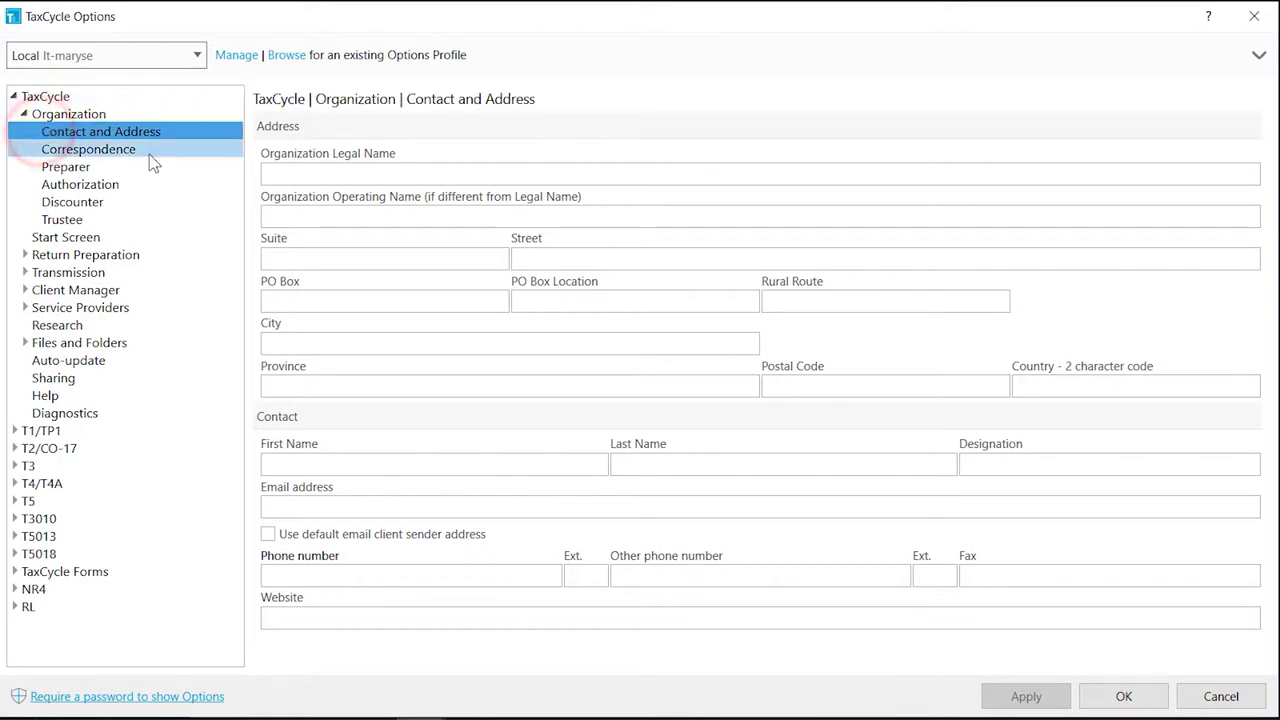
click(266, 174)
text(Trilogy Software Inc)
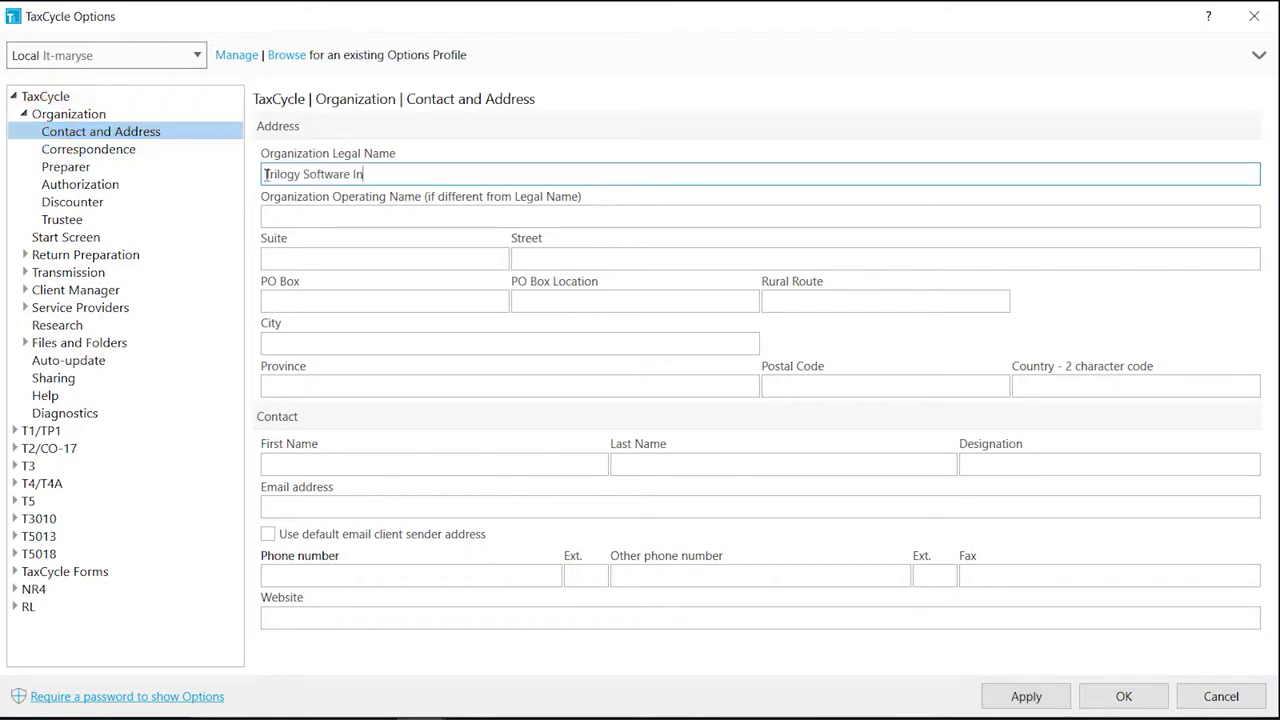
key(Tab)
text(TaxCycle)
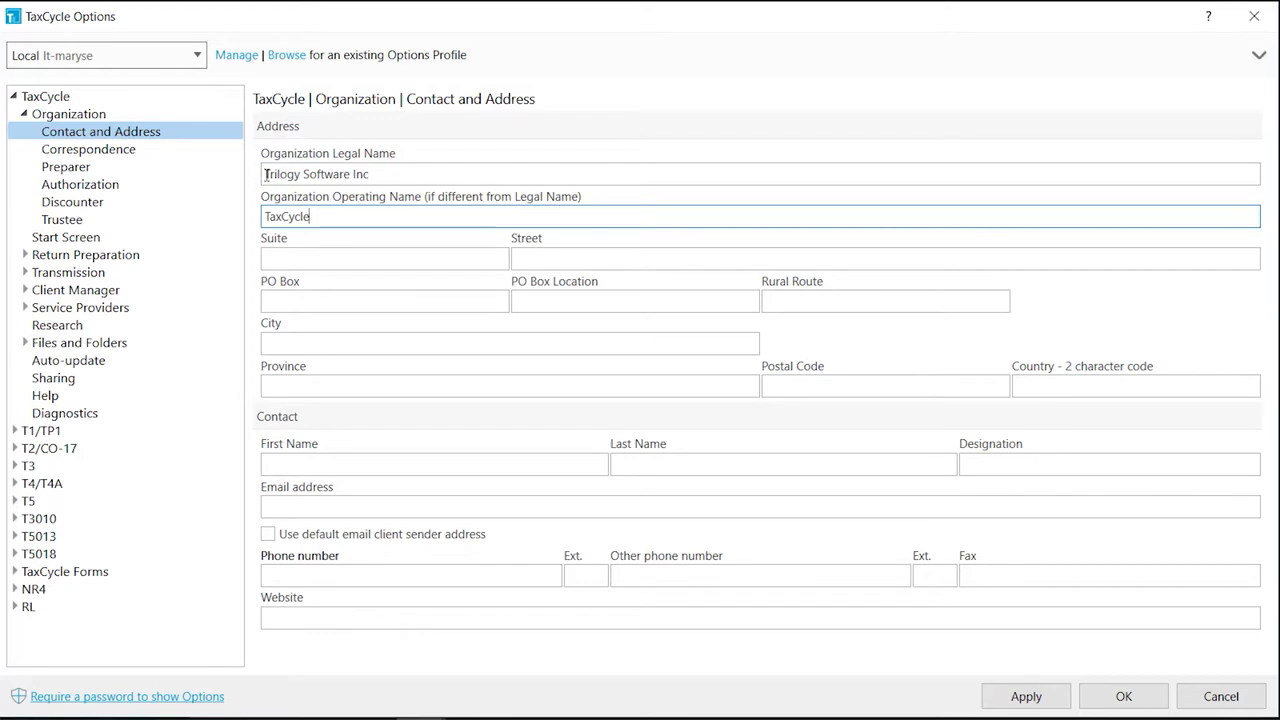
key(Tab)
text(800)
key(Tab)
text(1333)
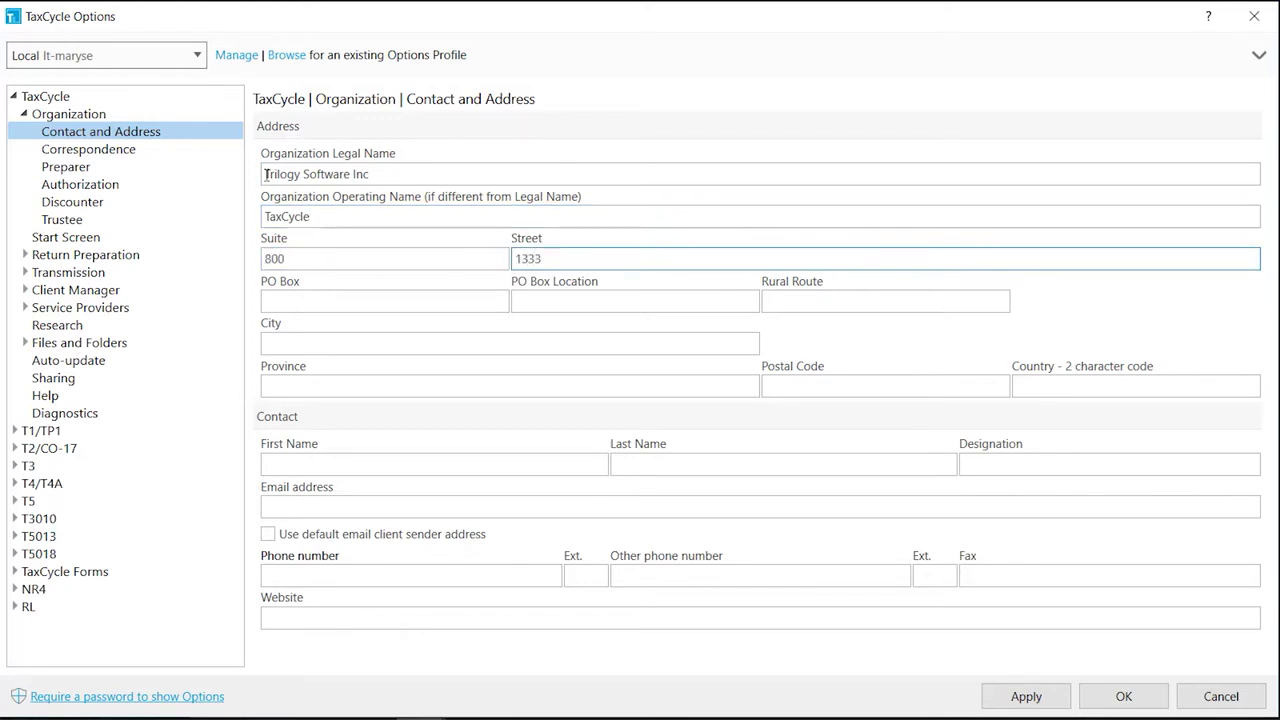
text(-8th Street SW)
key(Tab)
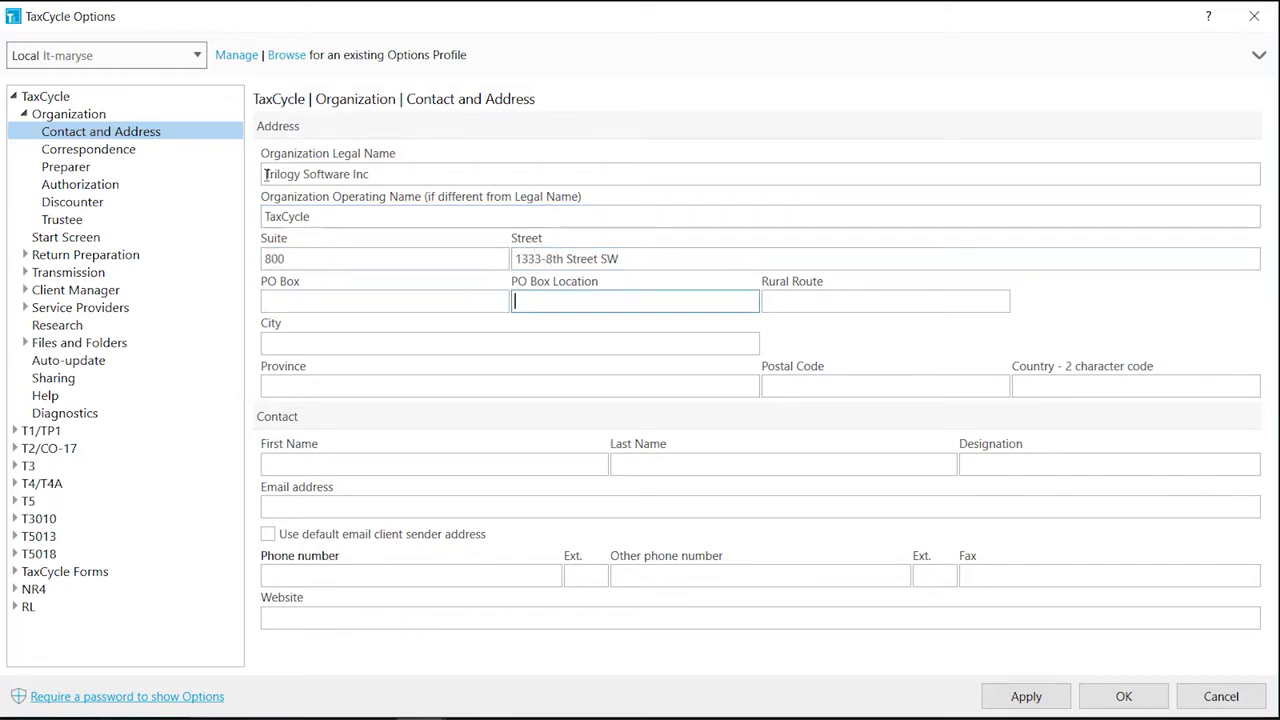
key(Tab)
text(Calgary)
key(Tab)
text(Alberta)
key(Tab)
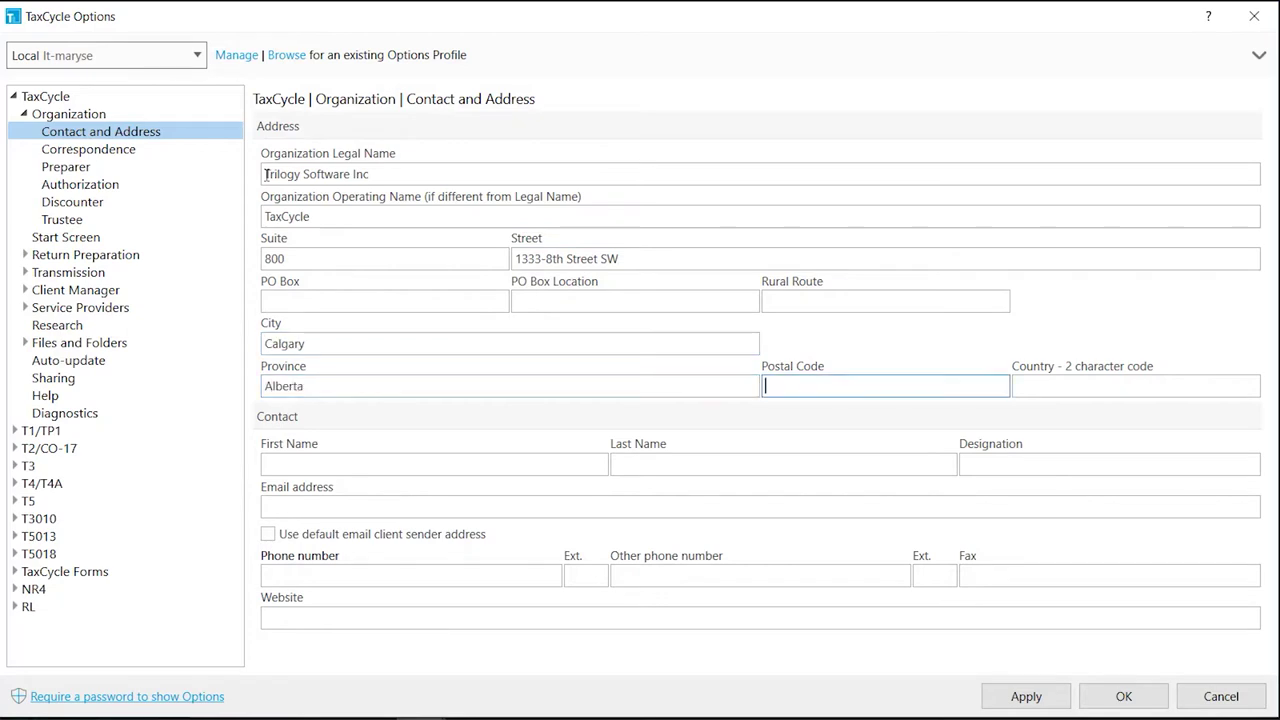
text(T2R 1M6)
key(Tab)
text(CA)
Add the contact person's name, e-mail and phone, and use the default email client sender address
key(Tab)
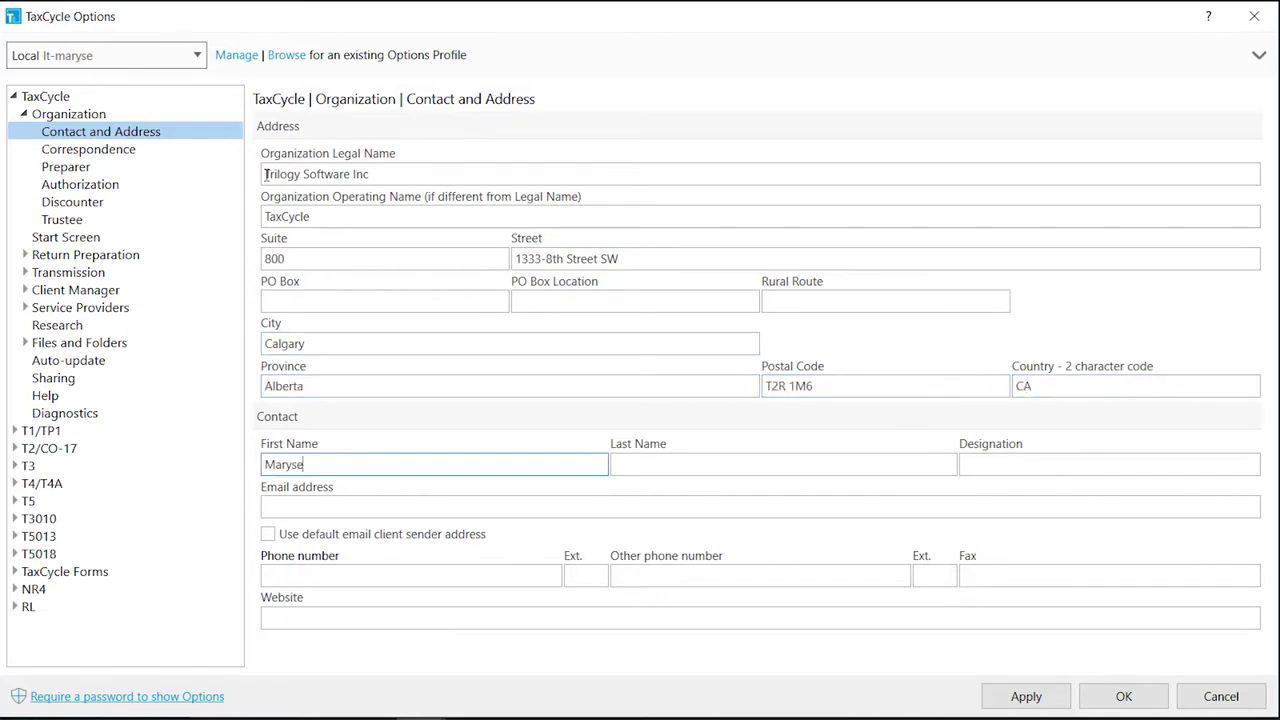
key(Tab)
key(Tab)
key(Tab)
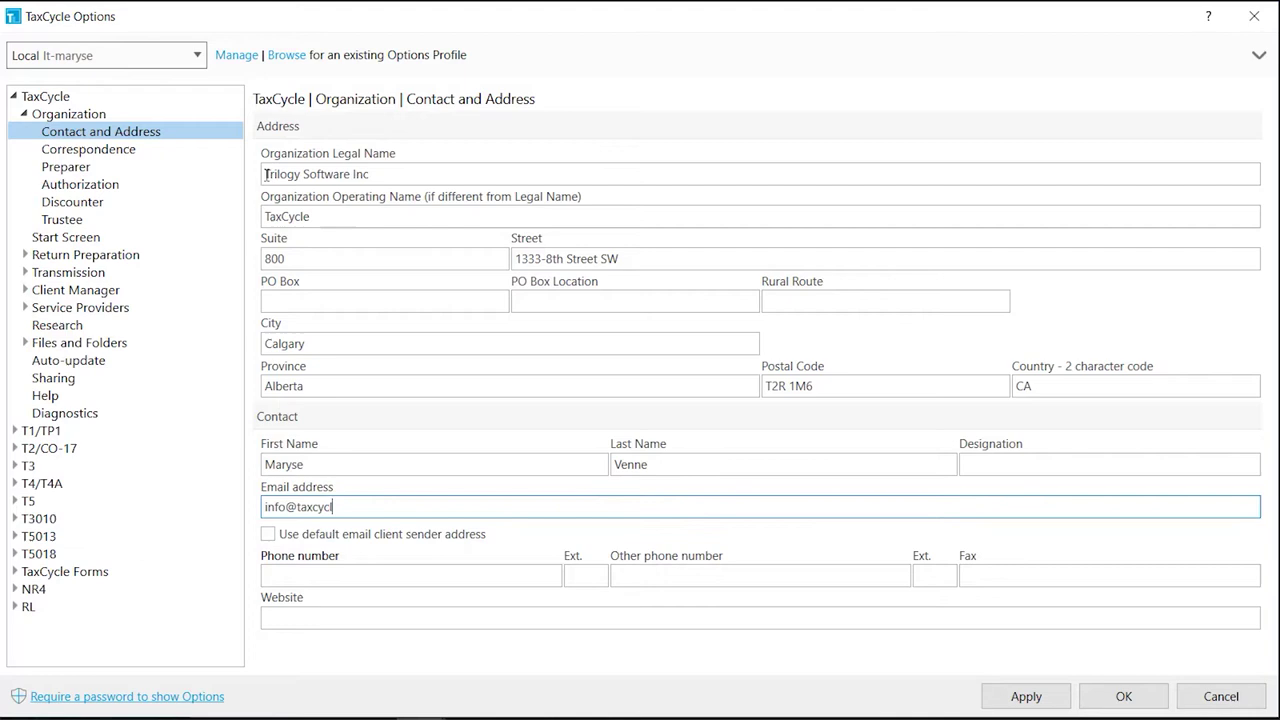
key(Tab)
key(Tab)
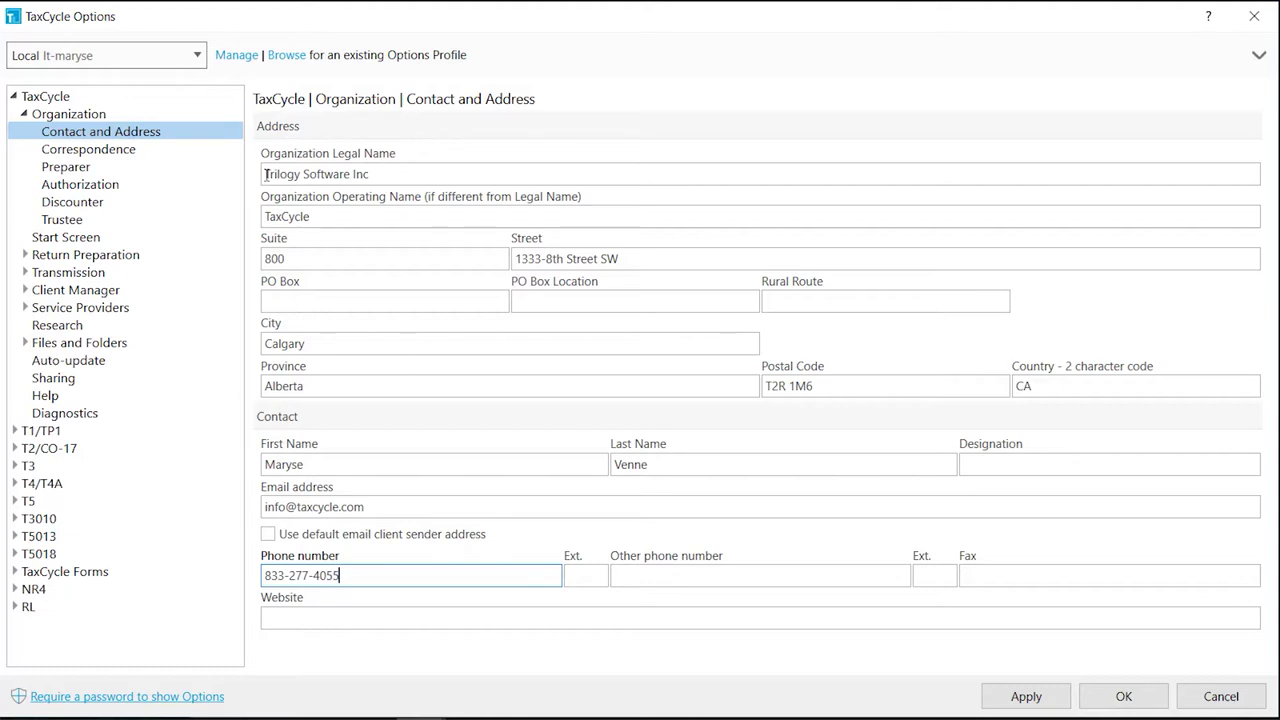
click(268, 535)
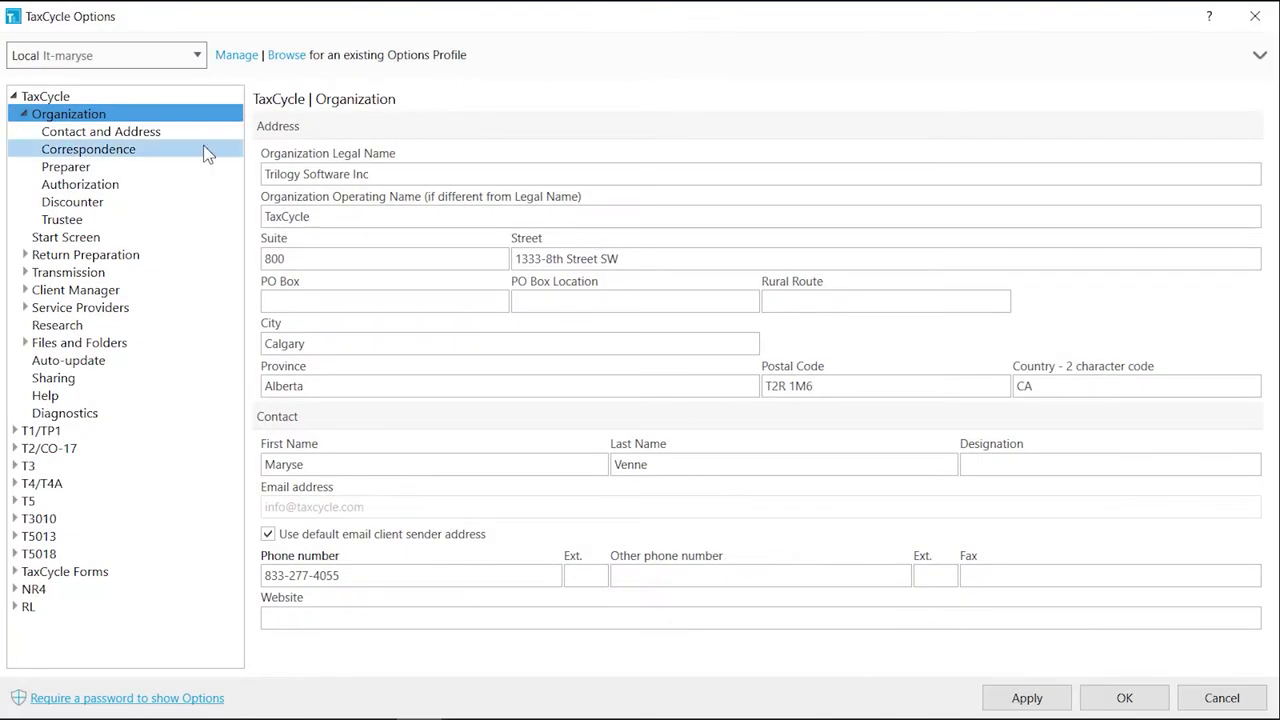
Set Logo.png from the Templates folder as the correspondence logo image
click(204, 150)
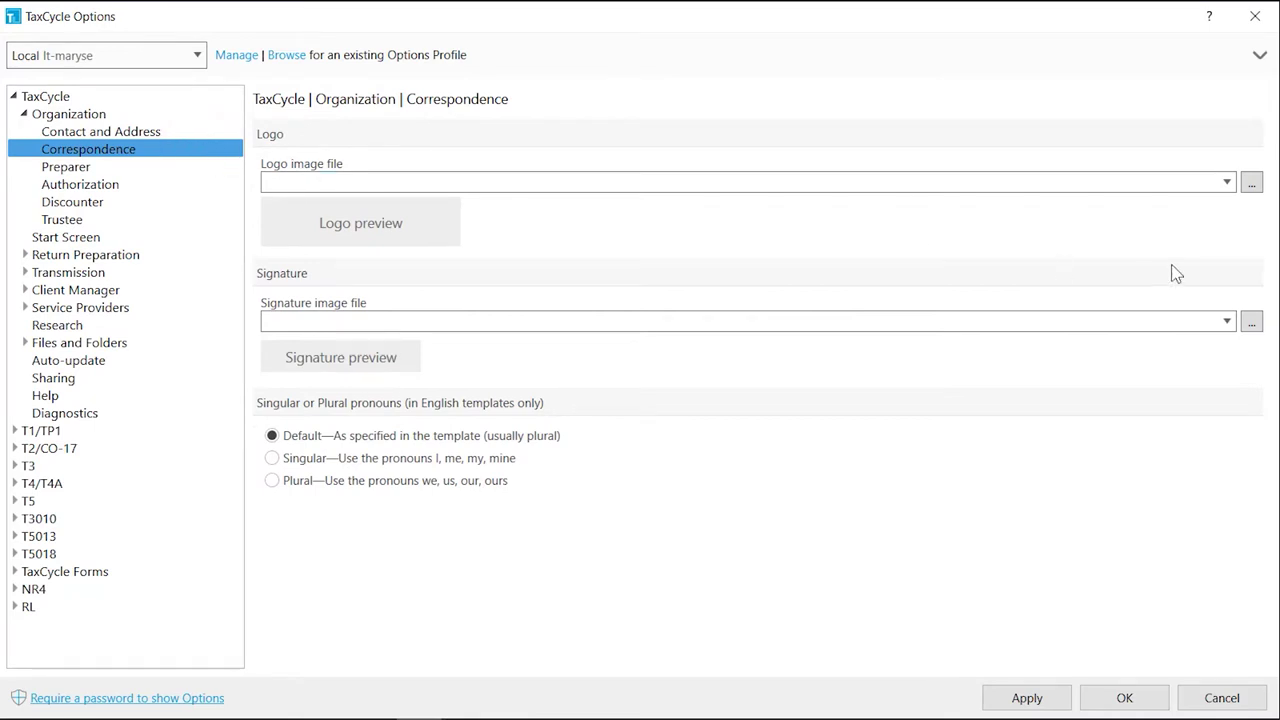
click(1251, 188)
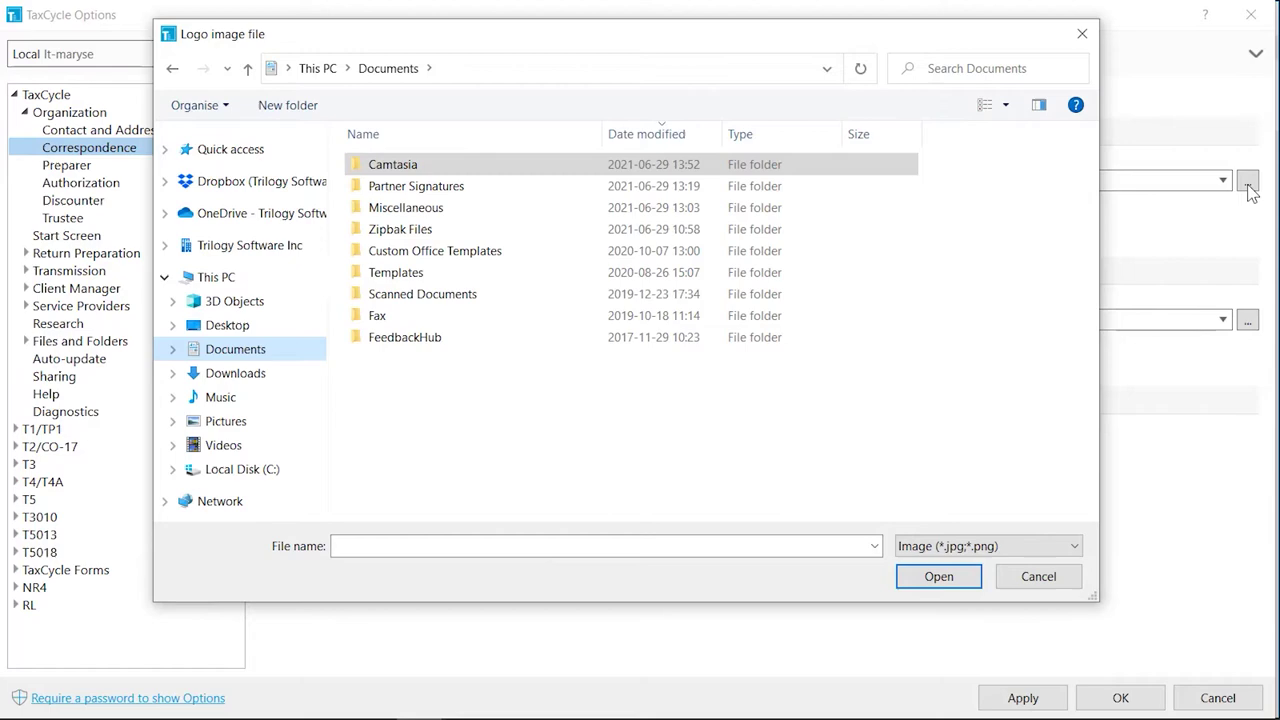
double_click(531, 273)
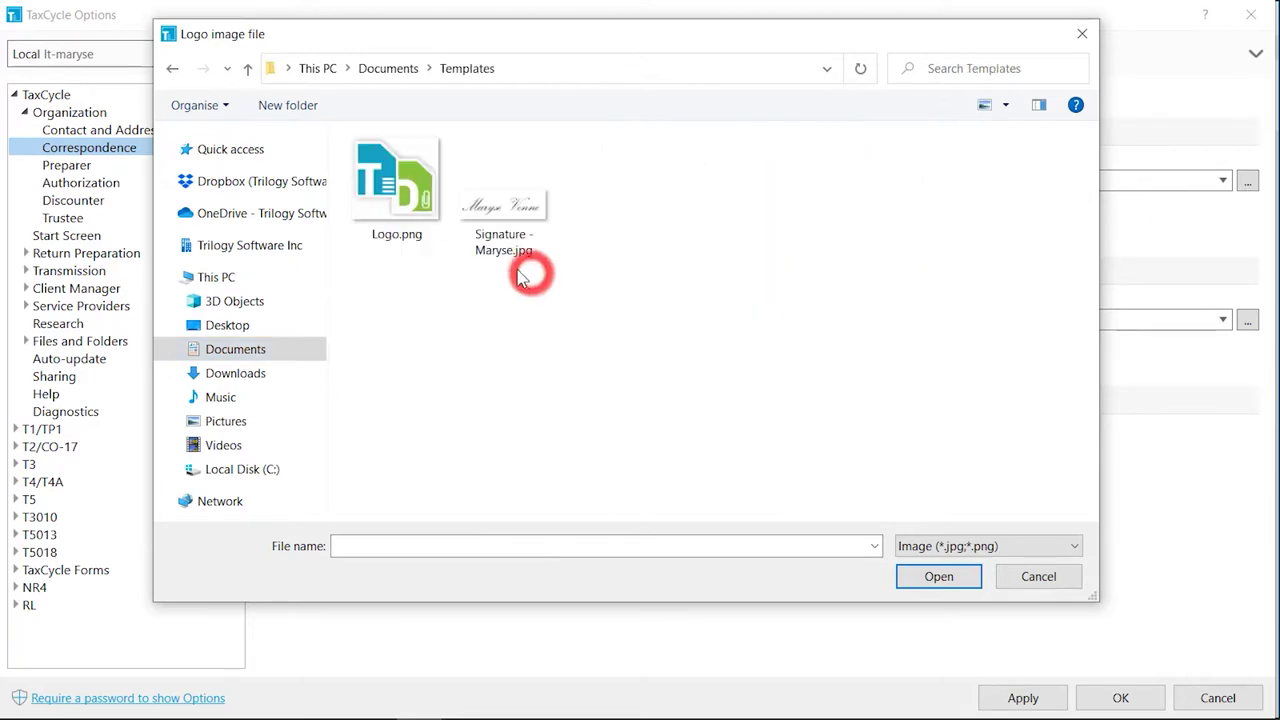
double_click(394, 192)
Add a signature image for correspondence and switch letter pronouns to Singular
click(1247, 470)
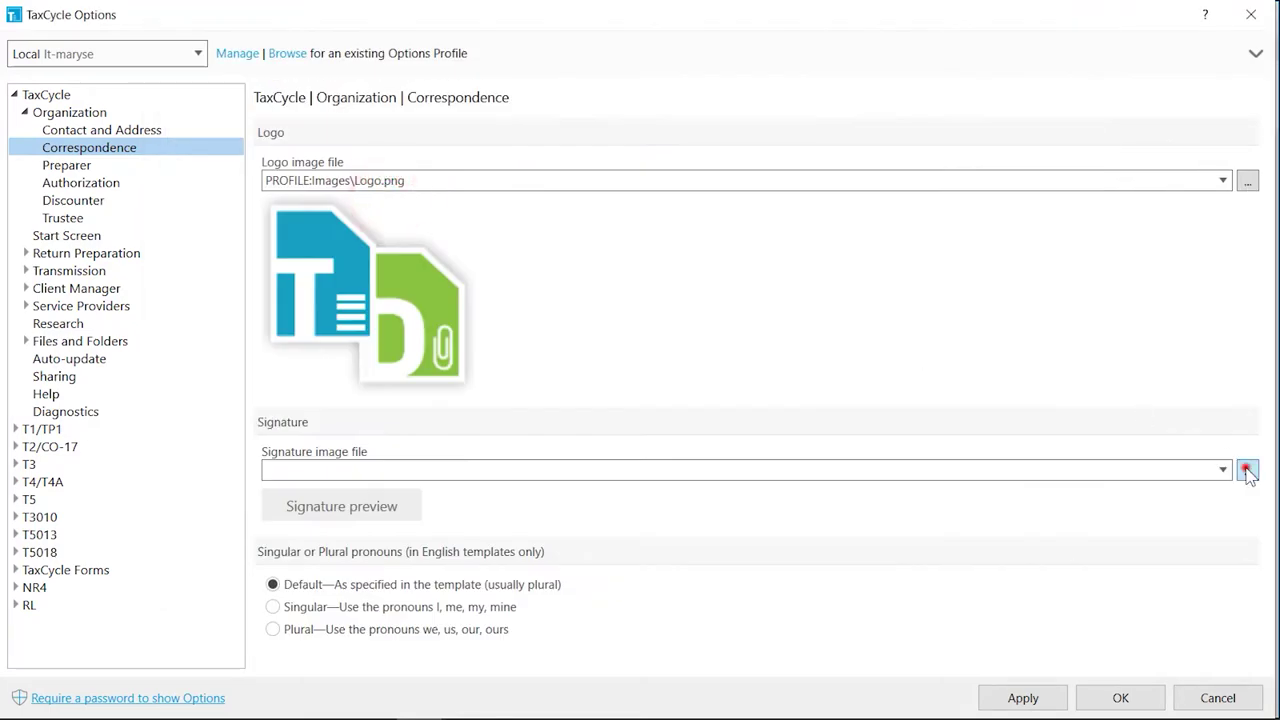
double_click(508, 200)
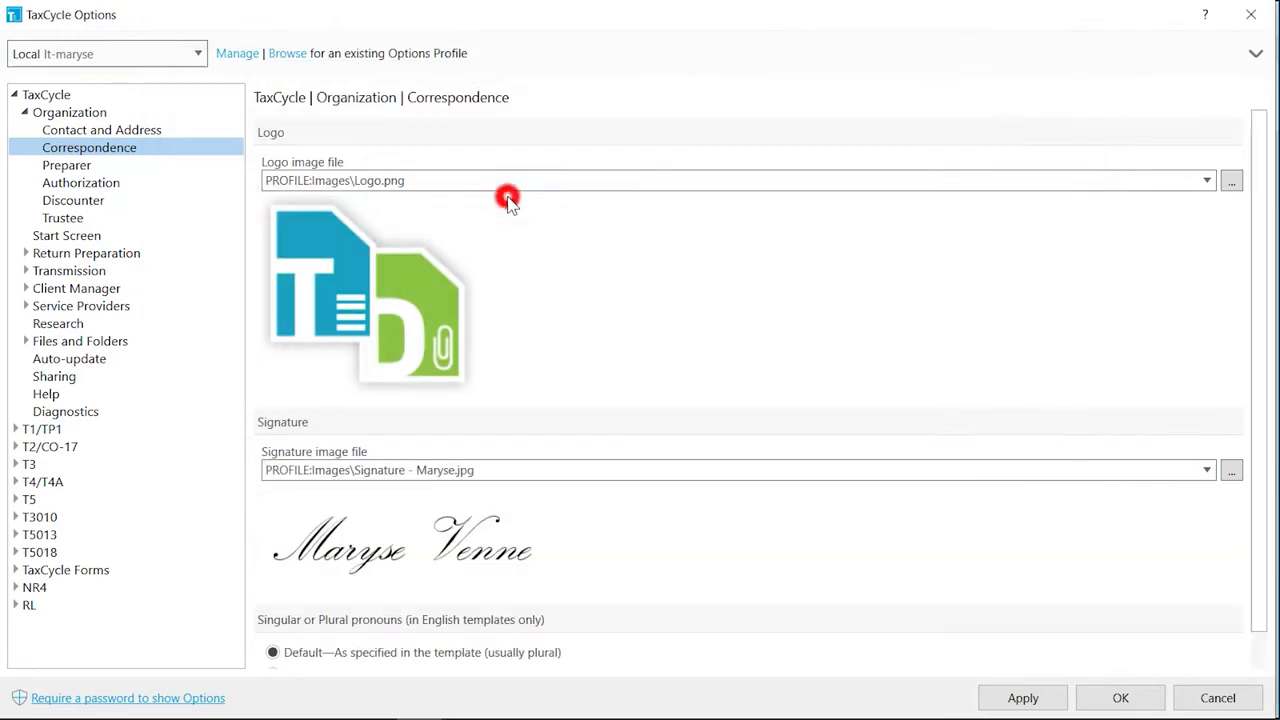
scroll(1265, 338, down, 1)
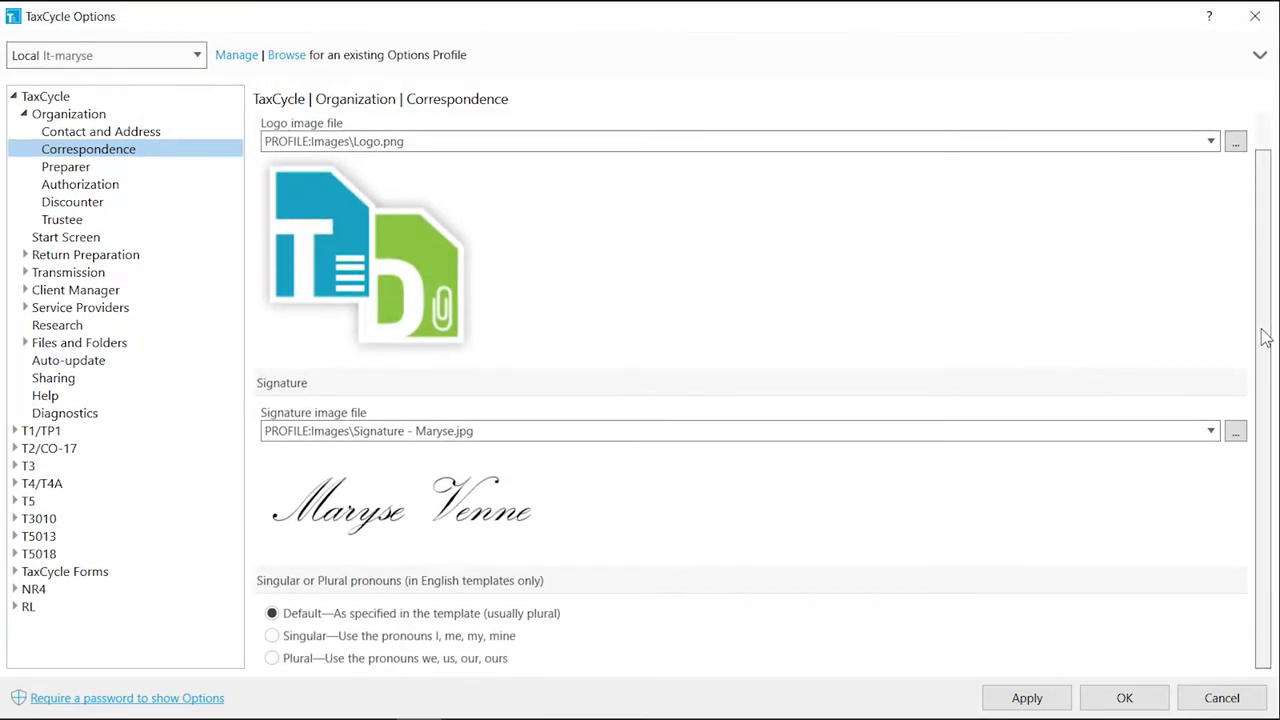
click(272, 636)
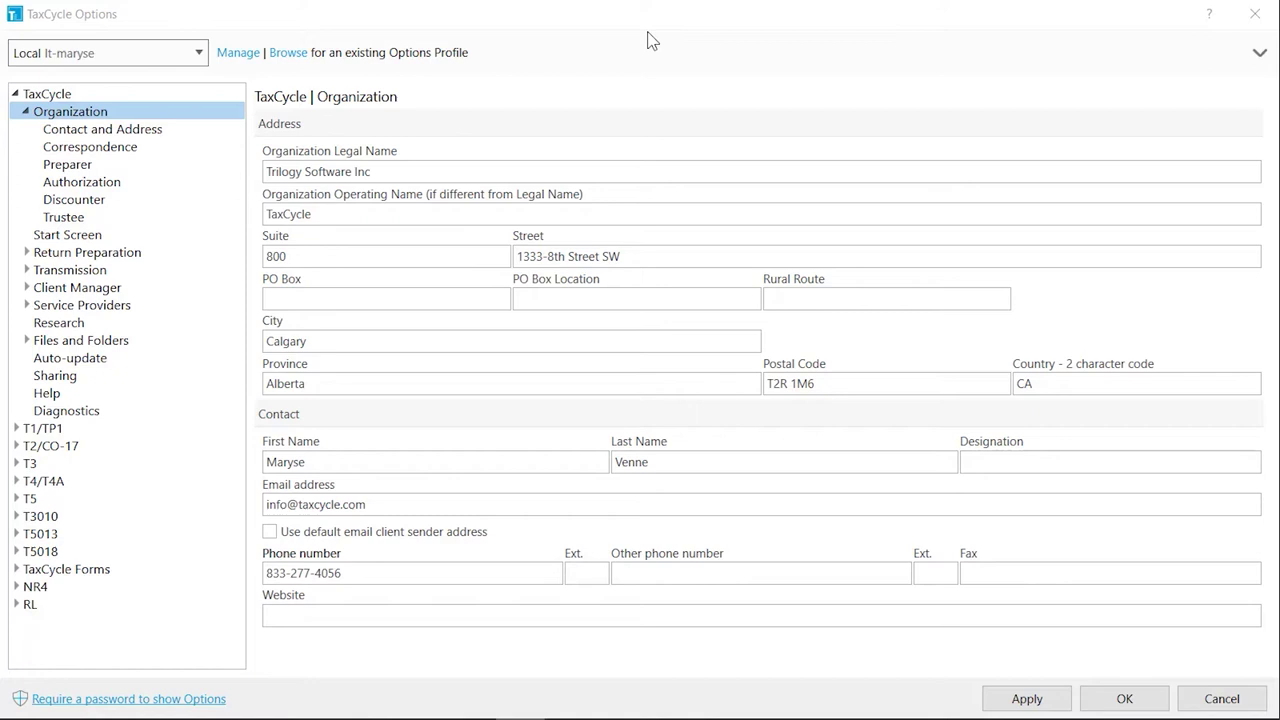
Enter the preparer's name, designation CPA-CGA, position Partner, initials and preparer number
click(215, 164)
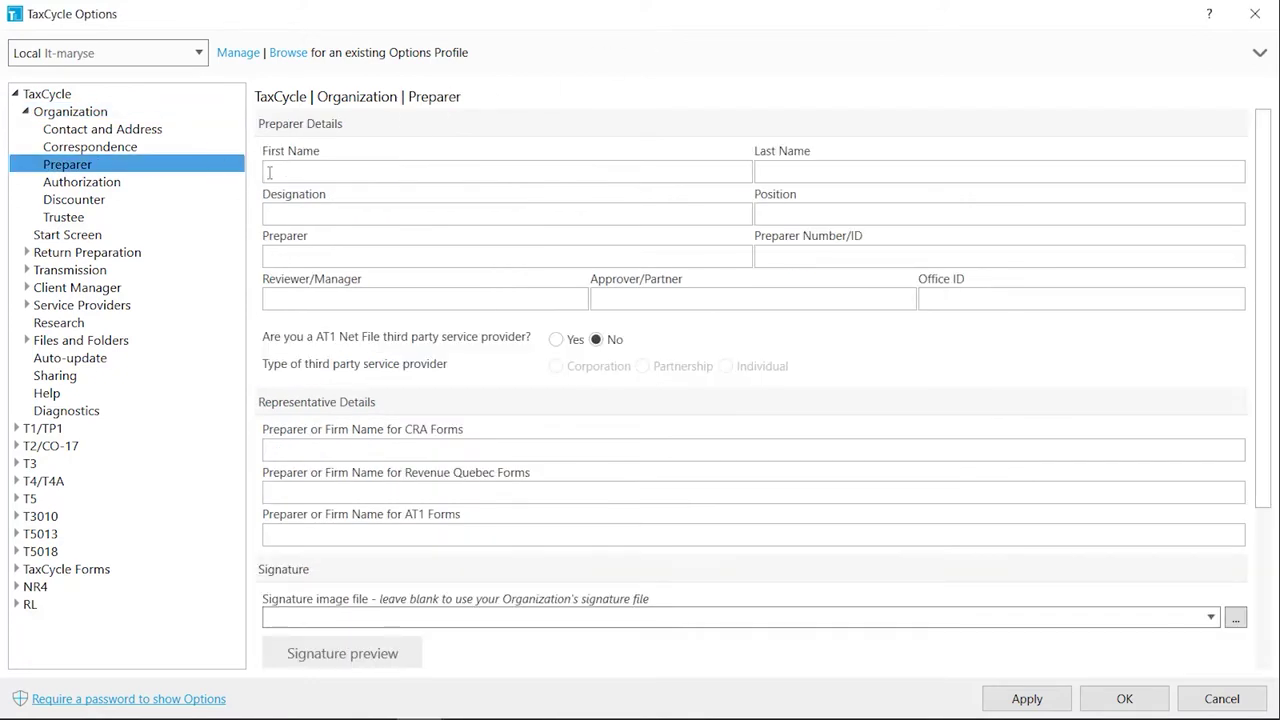
click(269, 173)
text(Friendly)
key(Tab)
text(Accountant)
key(Tab)
text(CP)
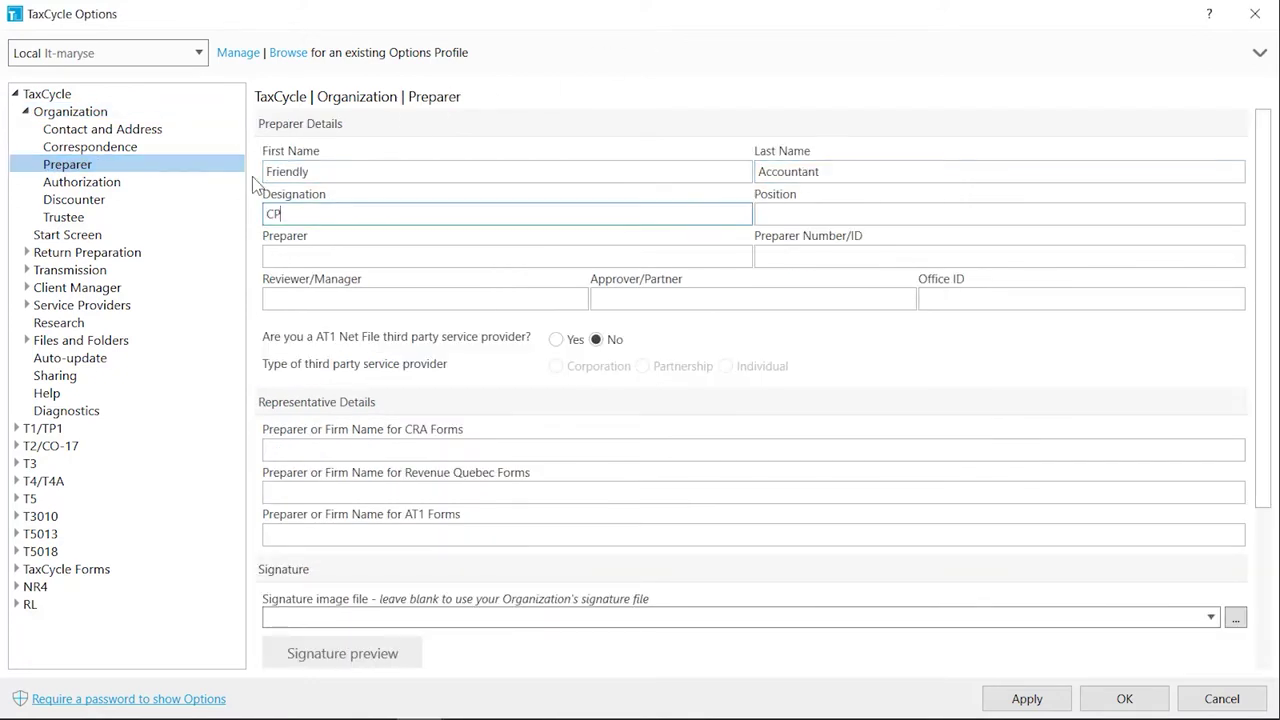
text(A-CGA)
key(Tab)
text(Partner)
key(Tab)
text(FA)
key(Tab)
text(1234)
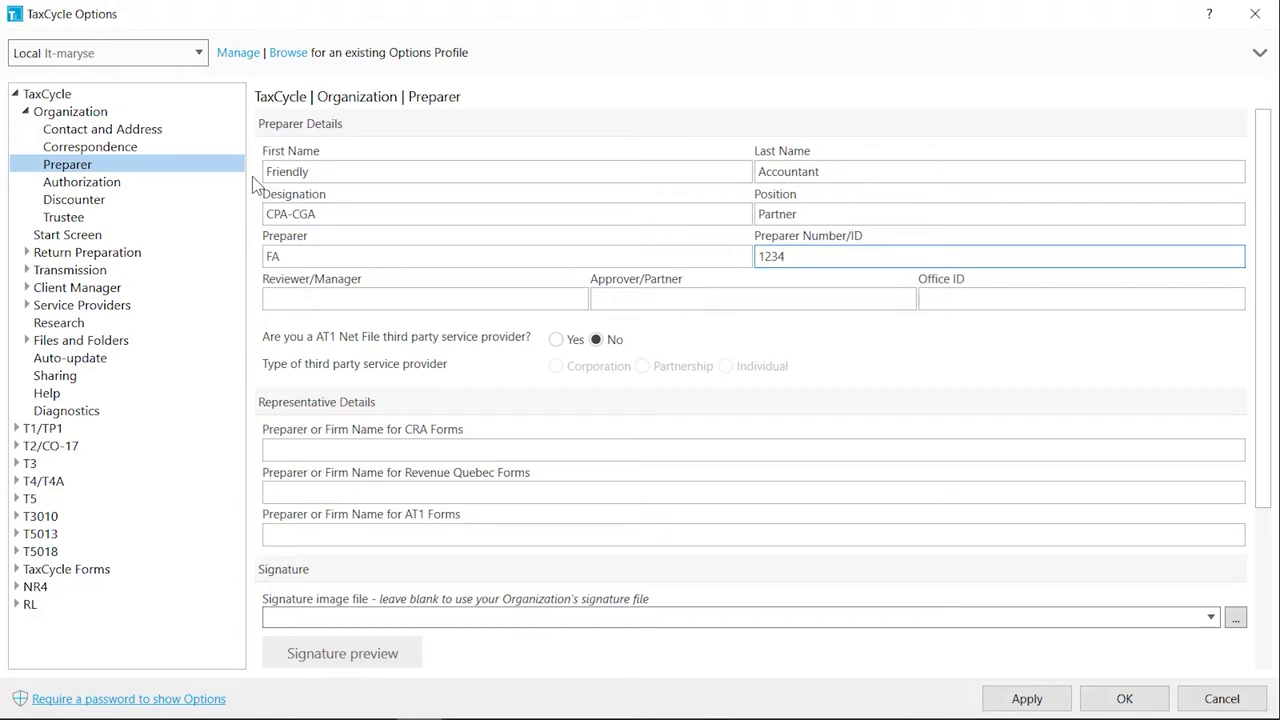
Set the CRA firm name to TaxCycle Suite and the Revenue Quebec firm name to Suite TaxCycle
click(270, 449)
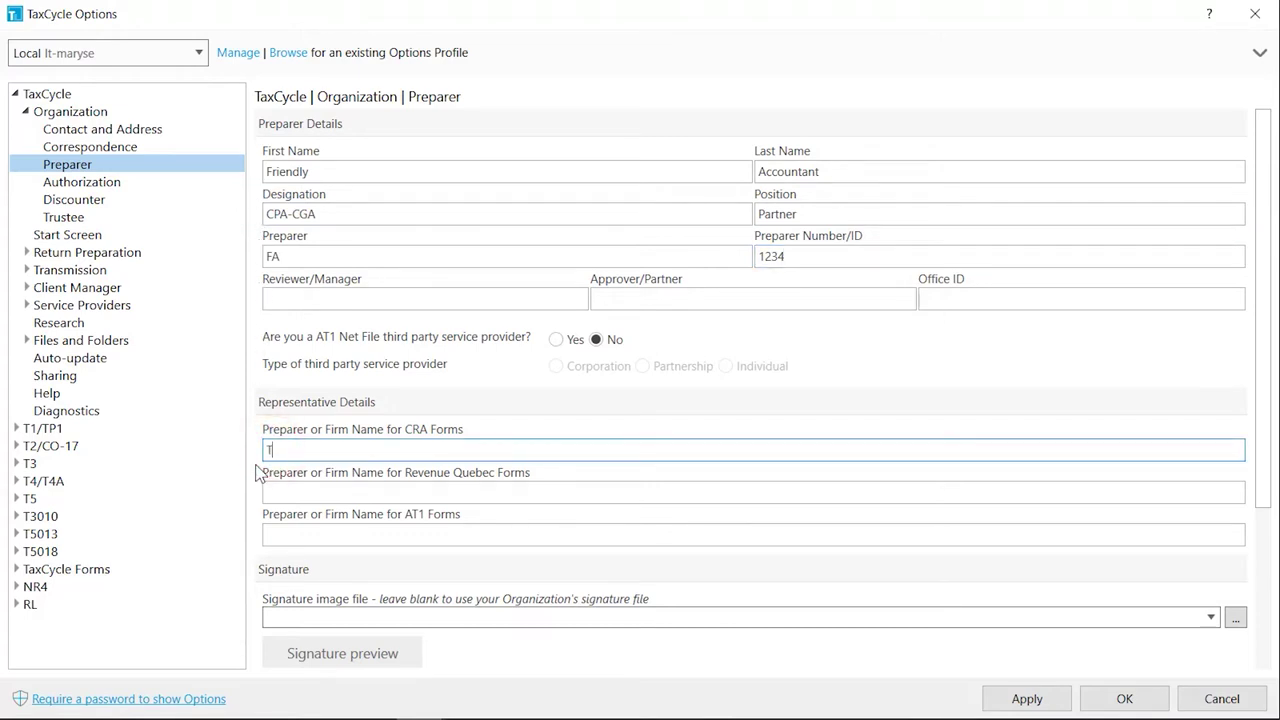
text(TaxCycle Suite)
key(Tab)
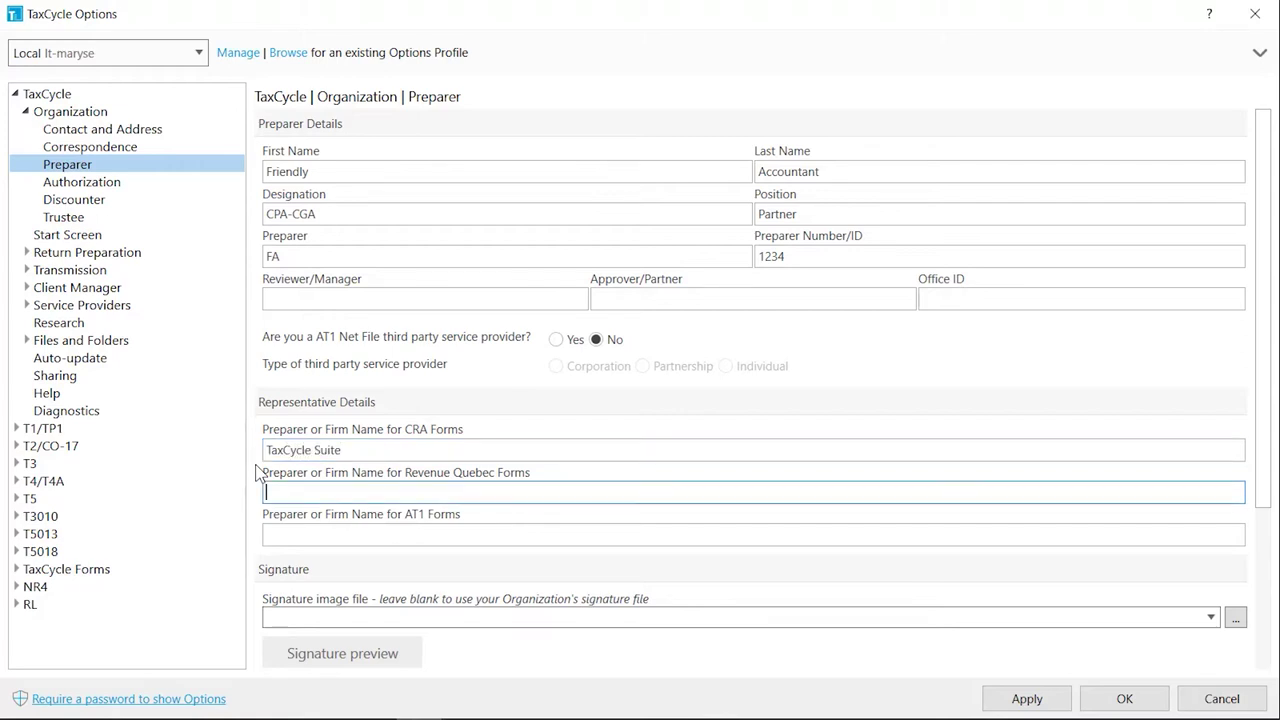
text(Suite TaxCycle)
Choose the preparer's signature image from the Partner Signatures folder
click(1235, 617)
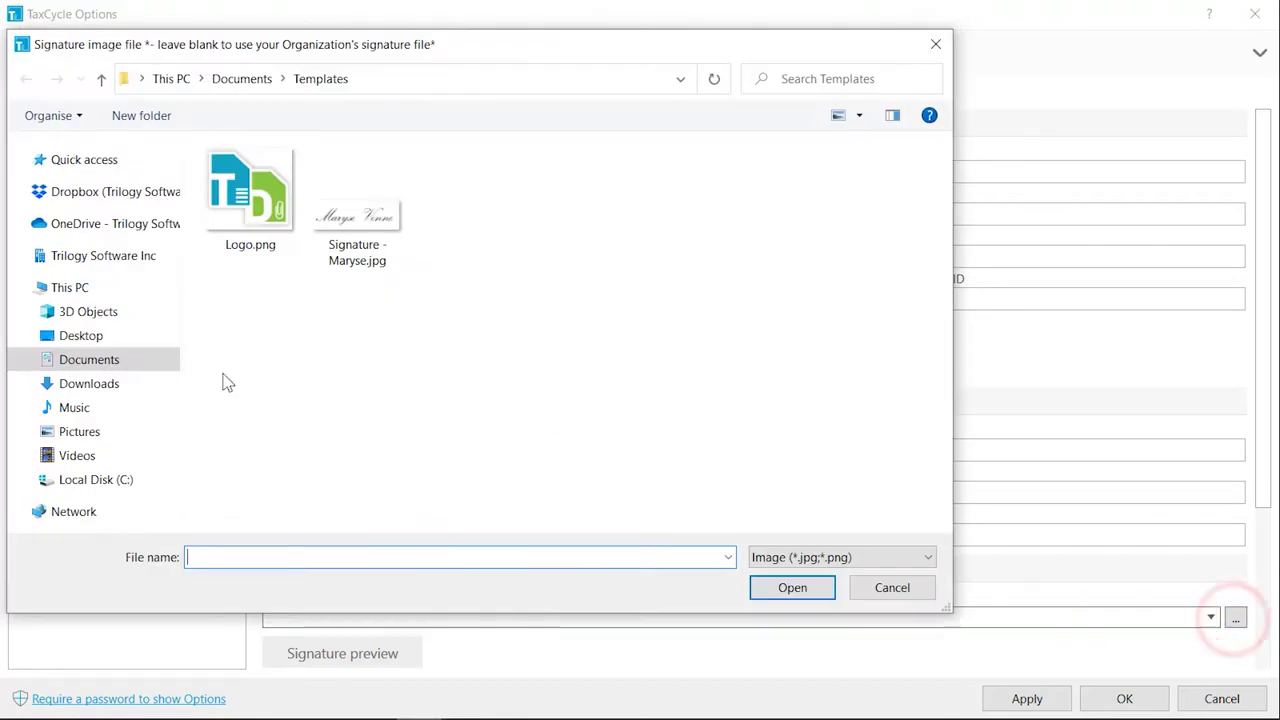
click(160, 362)
double_click(266, 280)
double_click(350, 209)
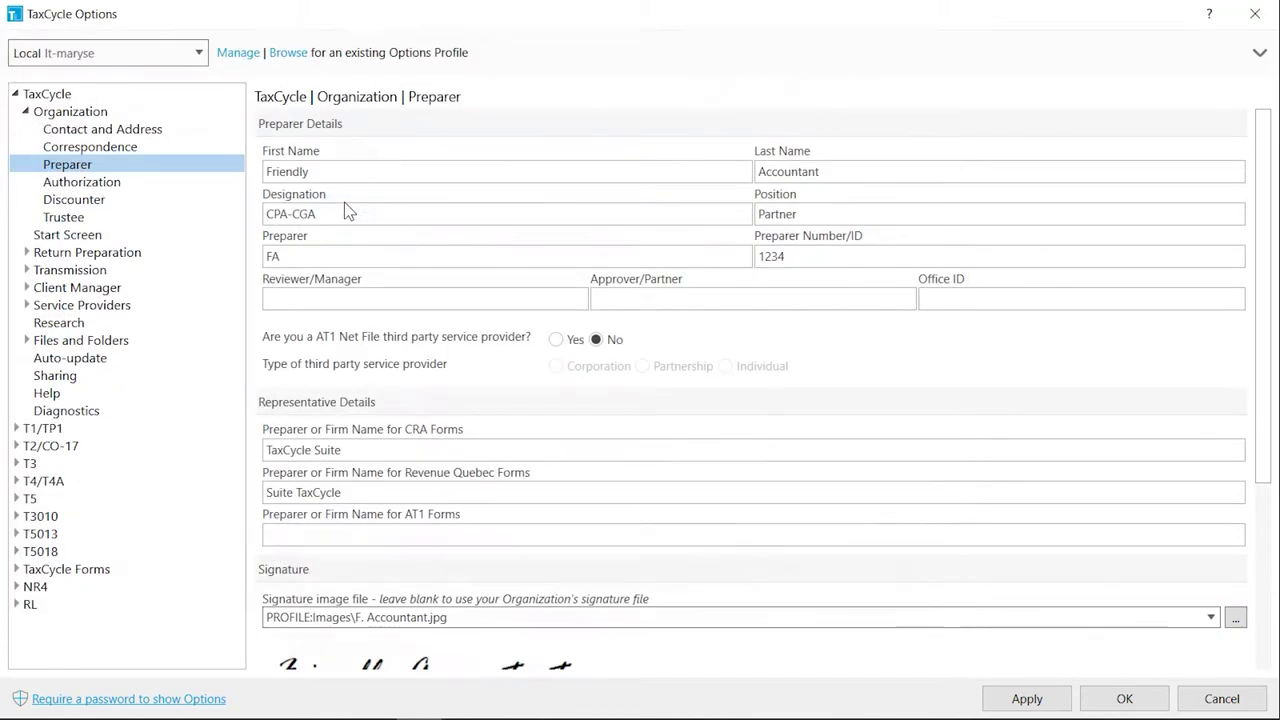
click(1272, 583)
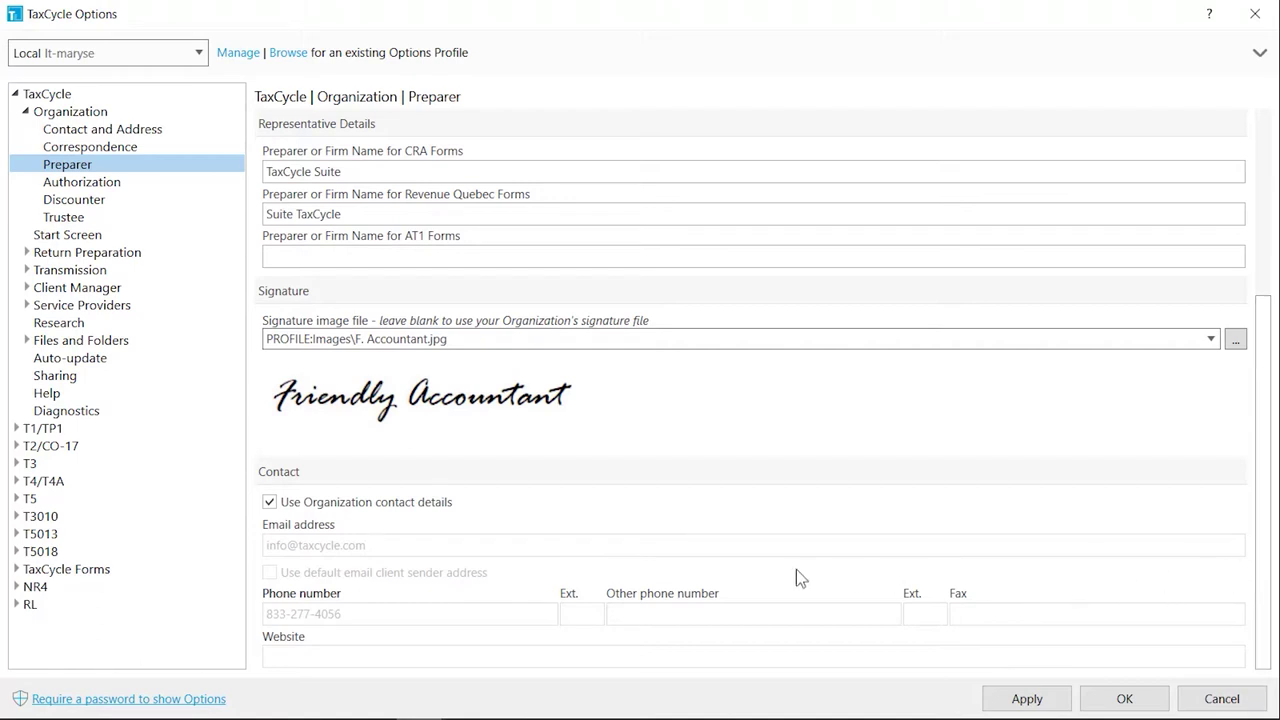
Untick 'Use Organization contact details' and enter the preparer's own e-mail address
click(270, 503)
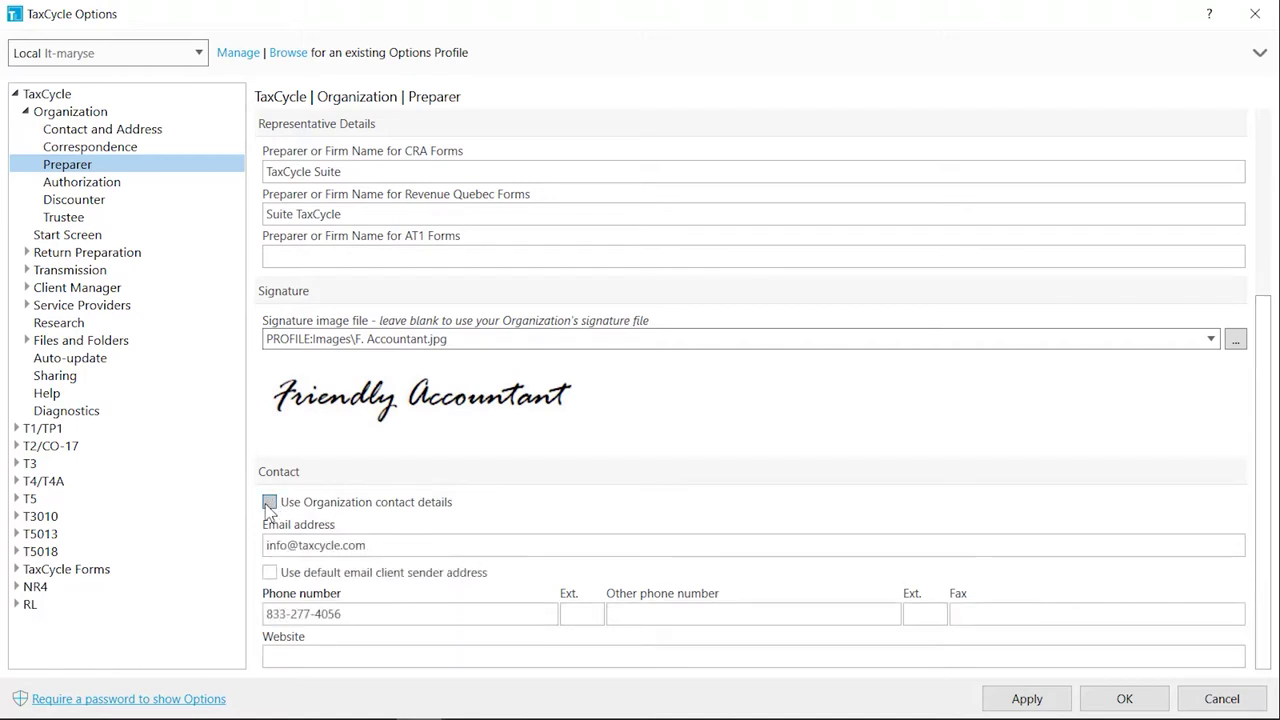
click(268, 550)
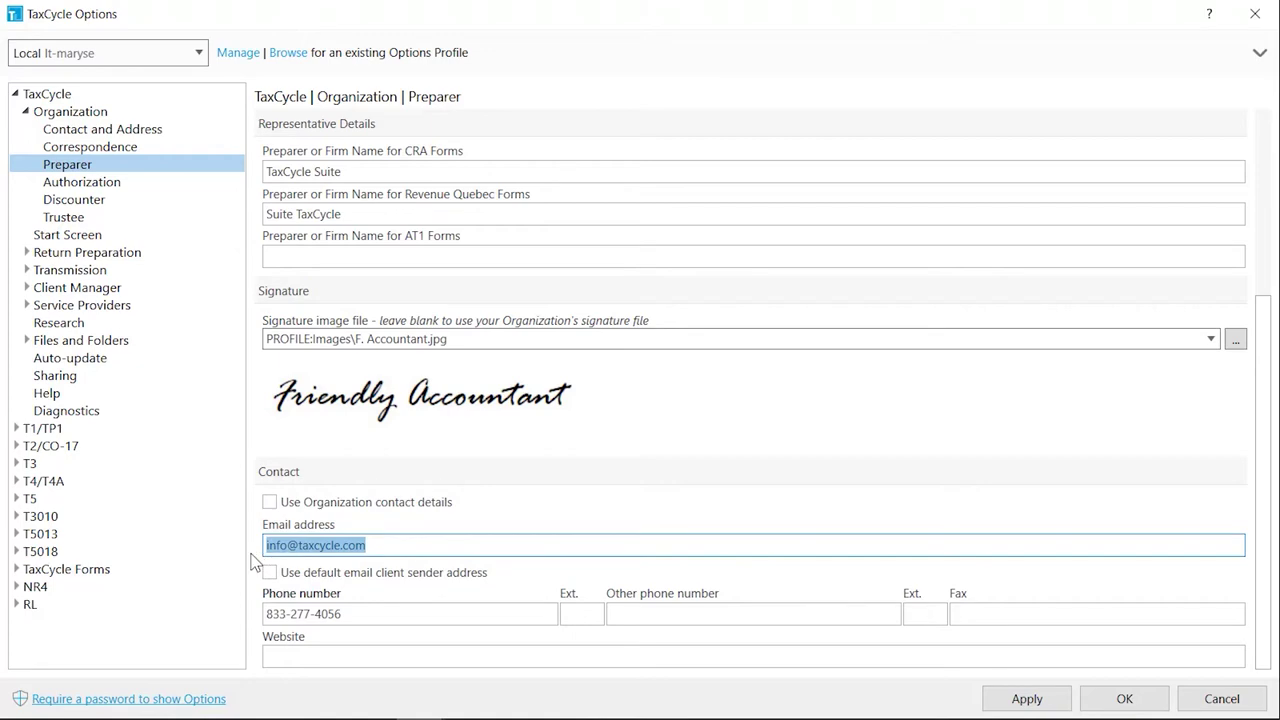
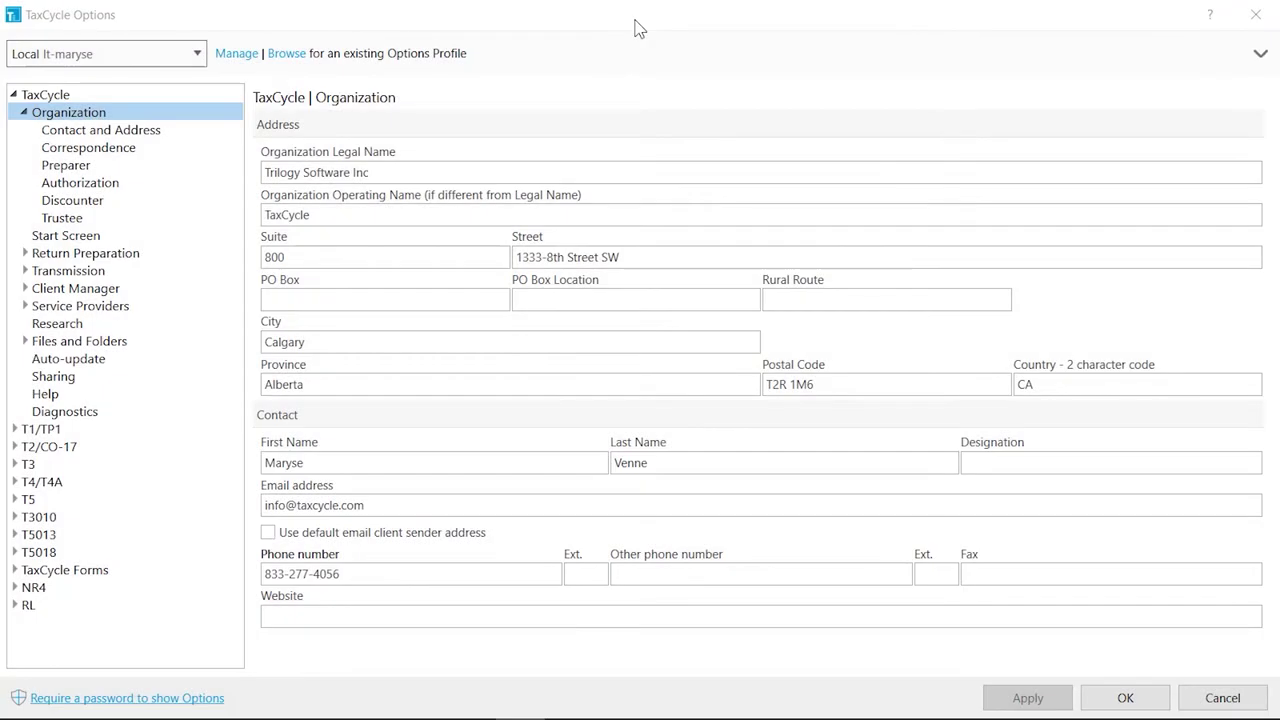
Open the Authorization settings in the Options tree
click(201, 186)
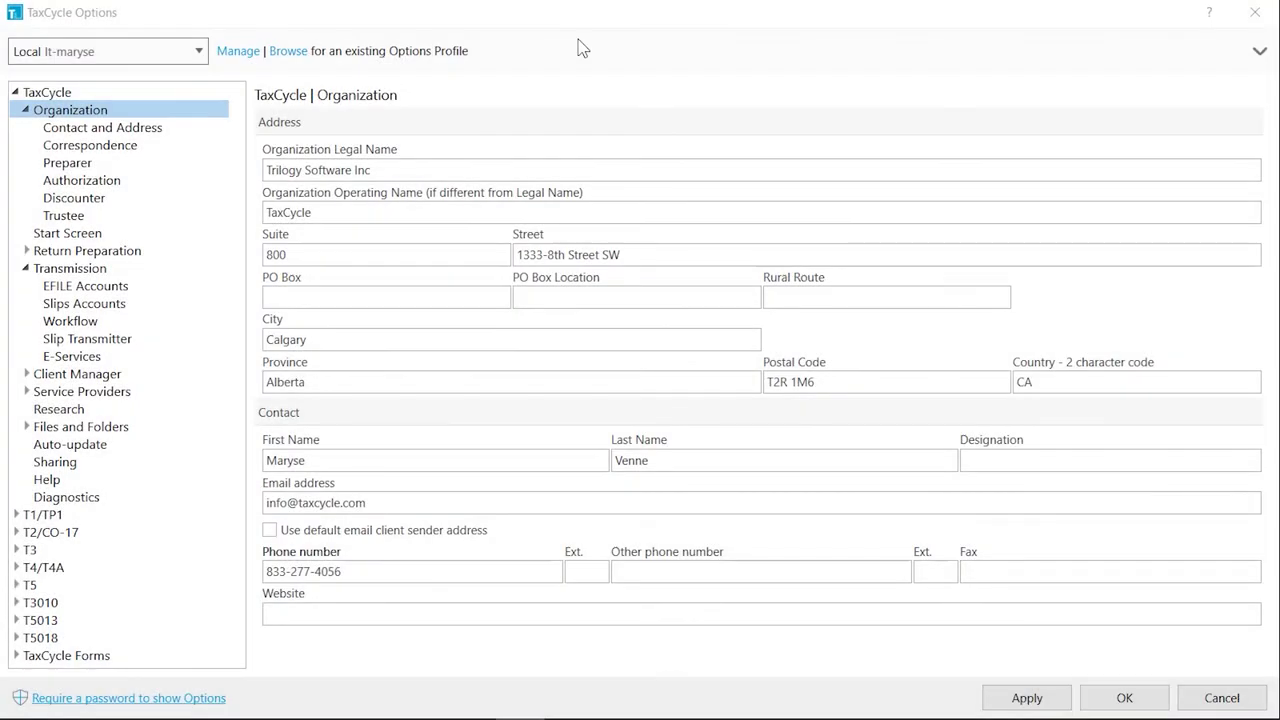
Enter the EFILE number and EFILE password under EFILE Accounts
click(187, 286)
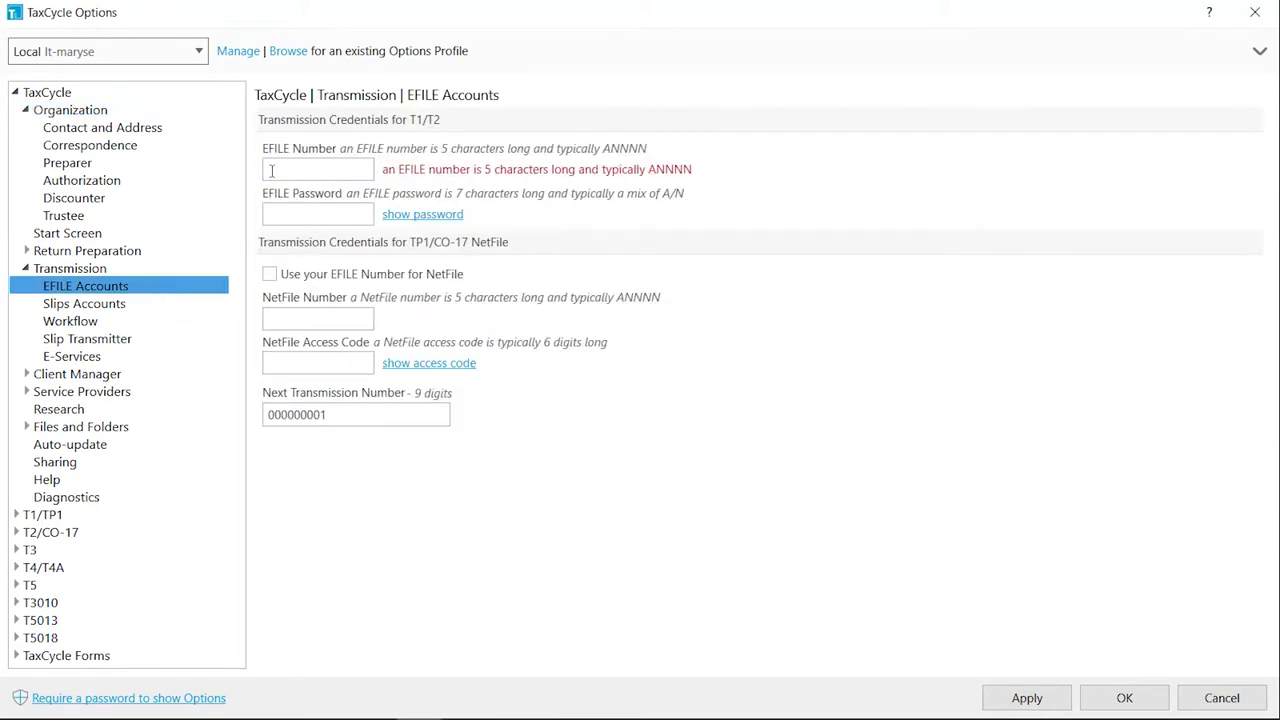
click(271, 171)
text(A1234)
key(Tab)
text(*******)
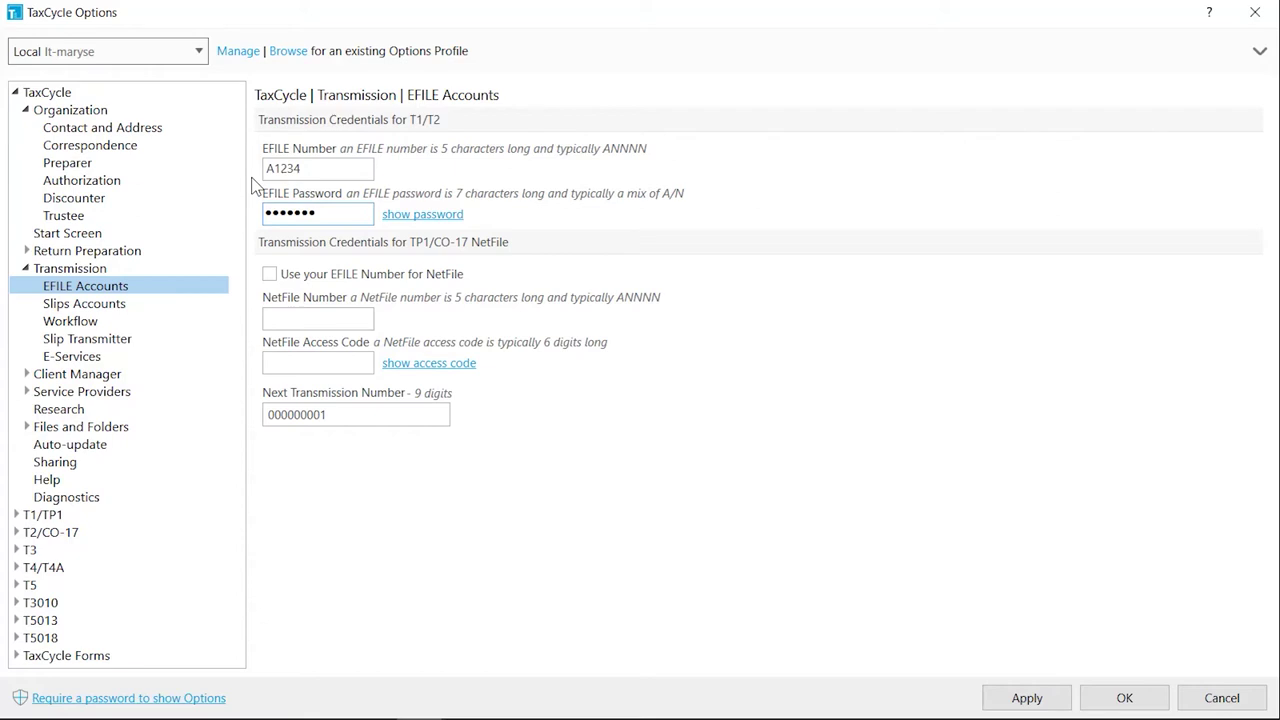
Give NetFile its own number and access code, and set next transmission number 00010000
click(269, 276)
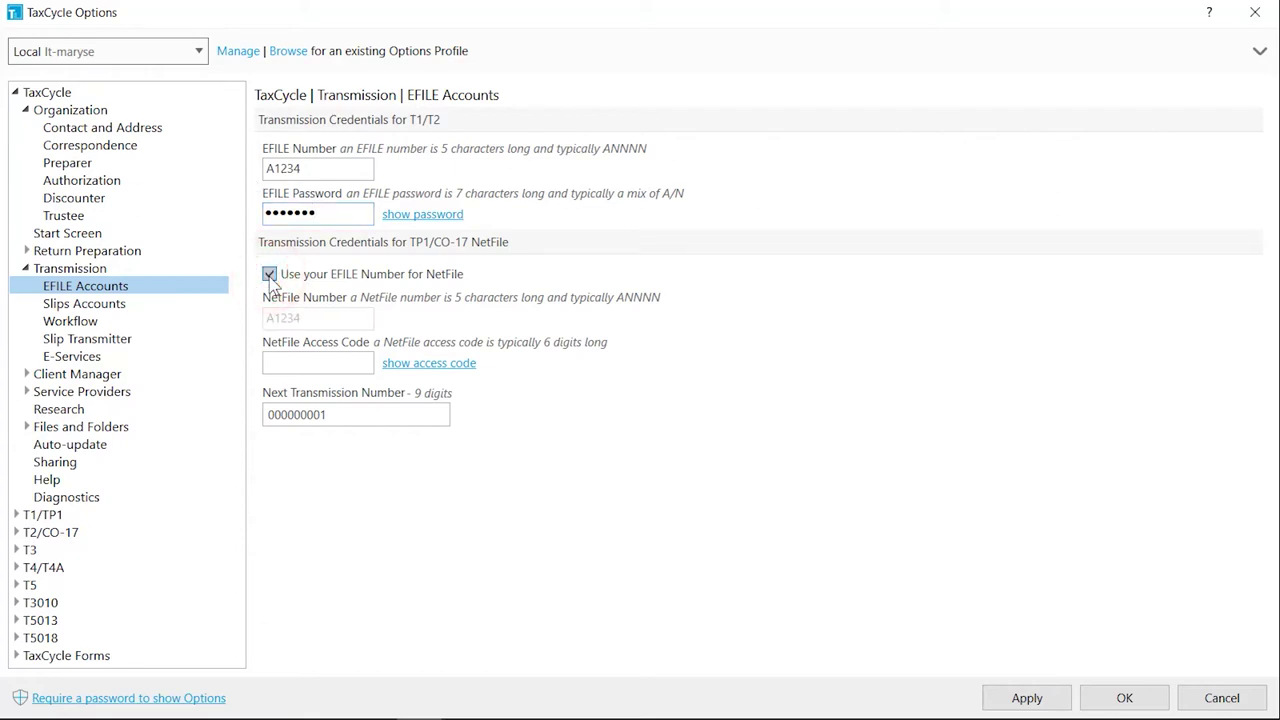
click(269, 274)
drag(301, 317, 258, 336)
text(B9999)
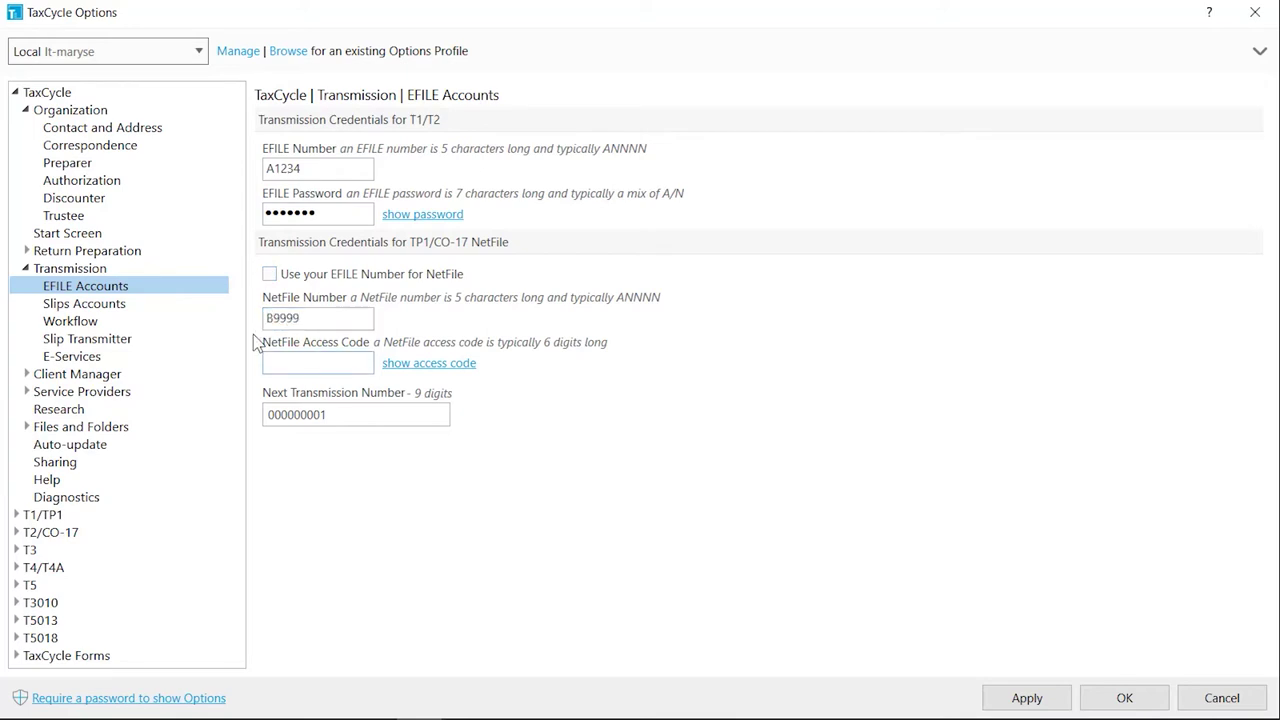
key(Tab)
text(123456)
double_click(303, 414)
text(00010000)
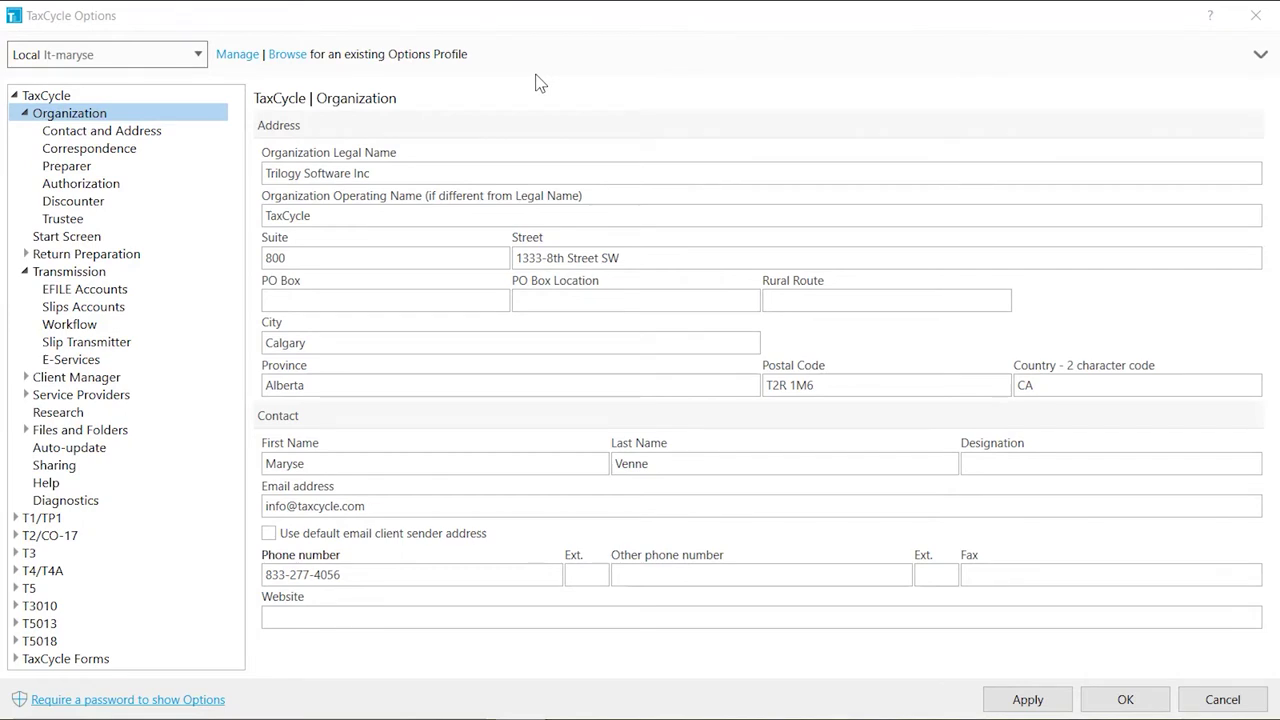
Enter the slips account number and web access code under Slips Accounts
click(203, 310)
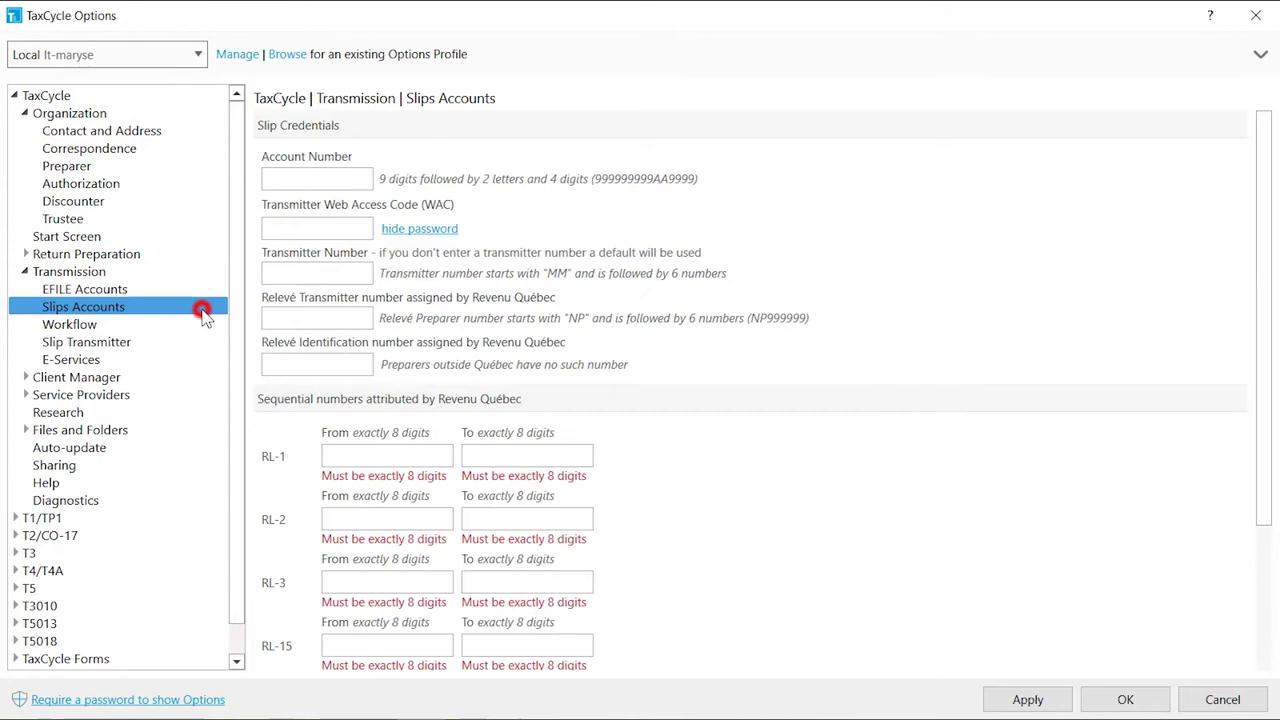
click(265, 180)
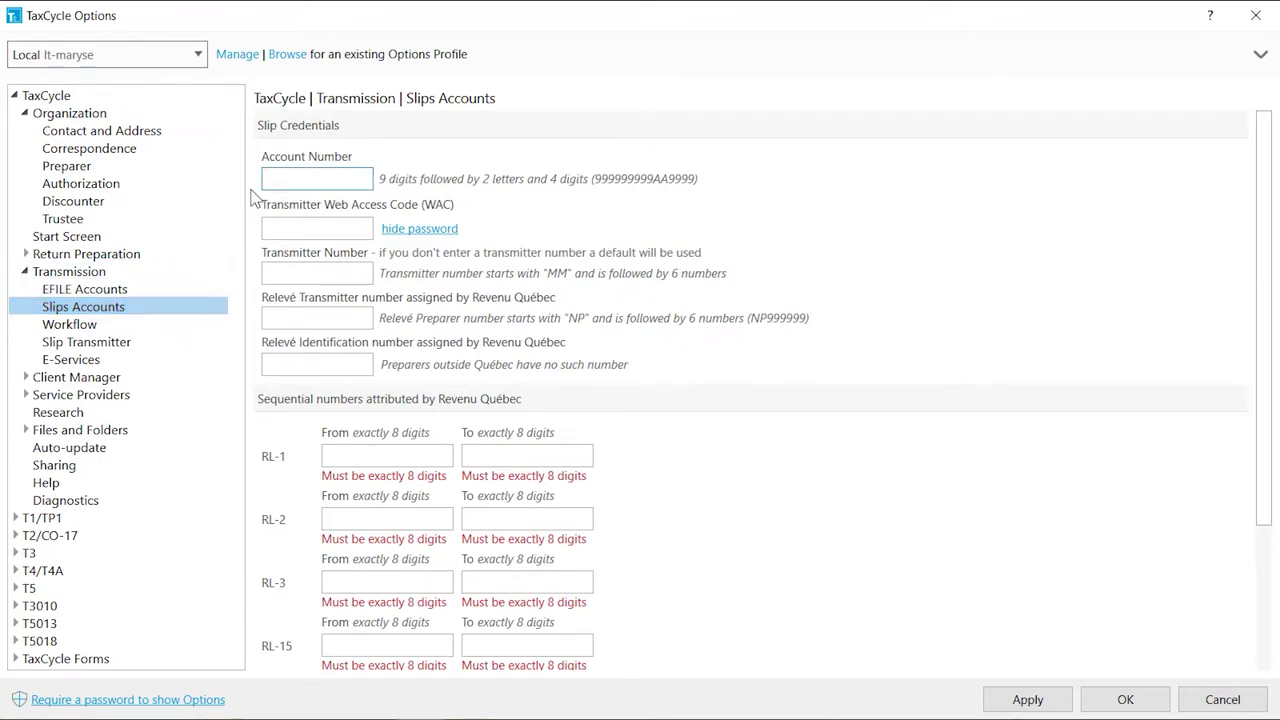
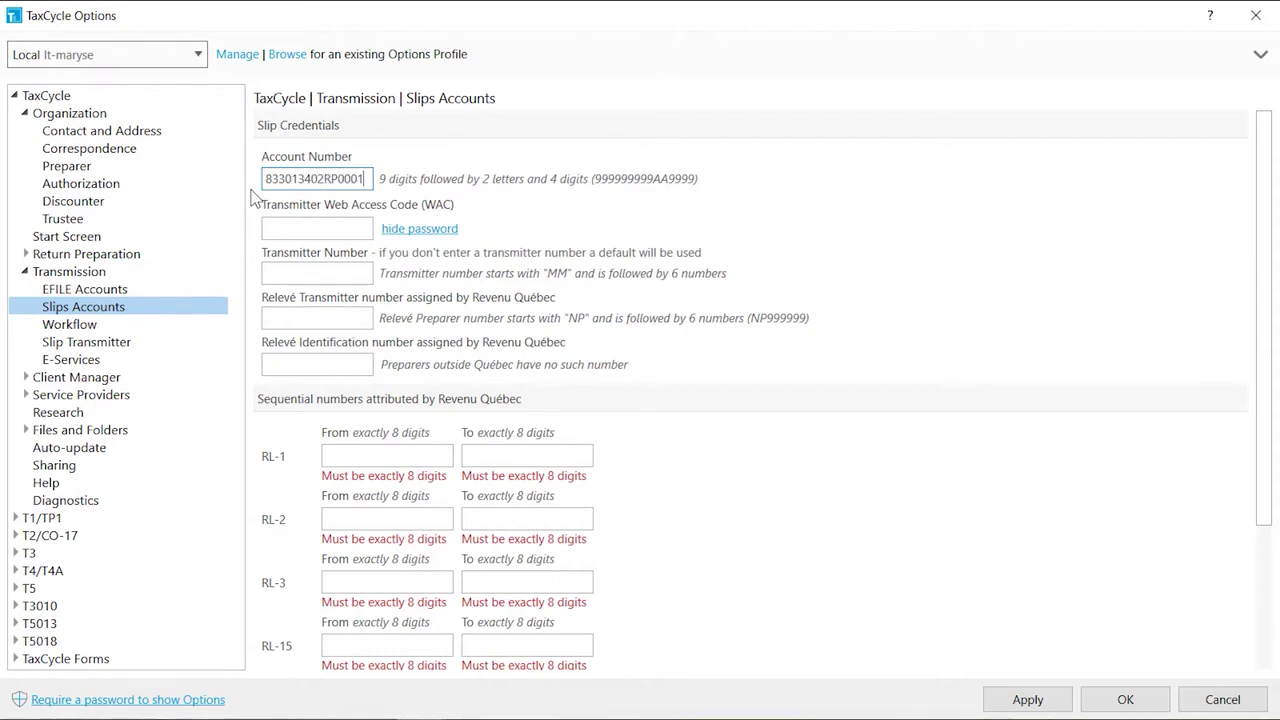
key(Tab)
text(121212)
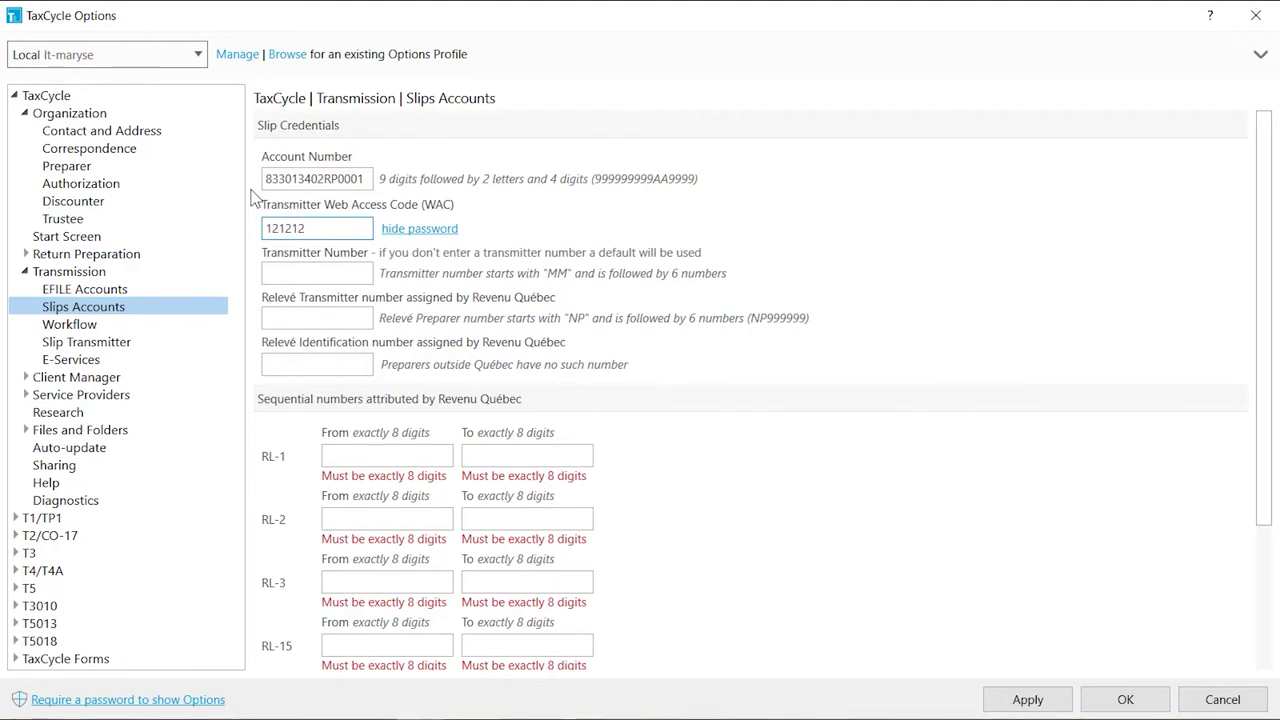
Enter the Relevé transmitter number and identification number
key(Tab)
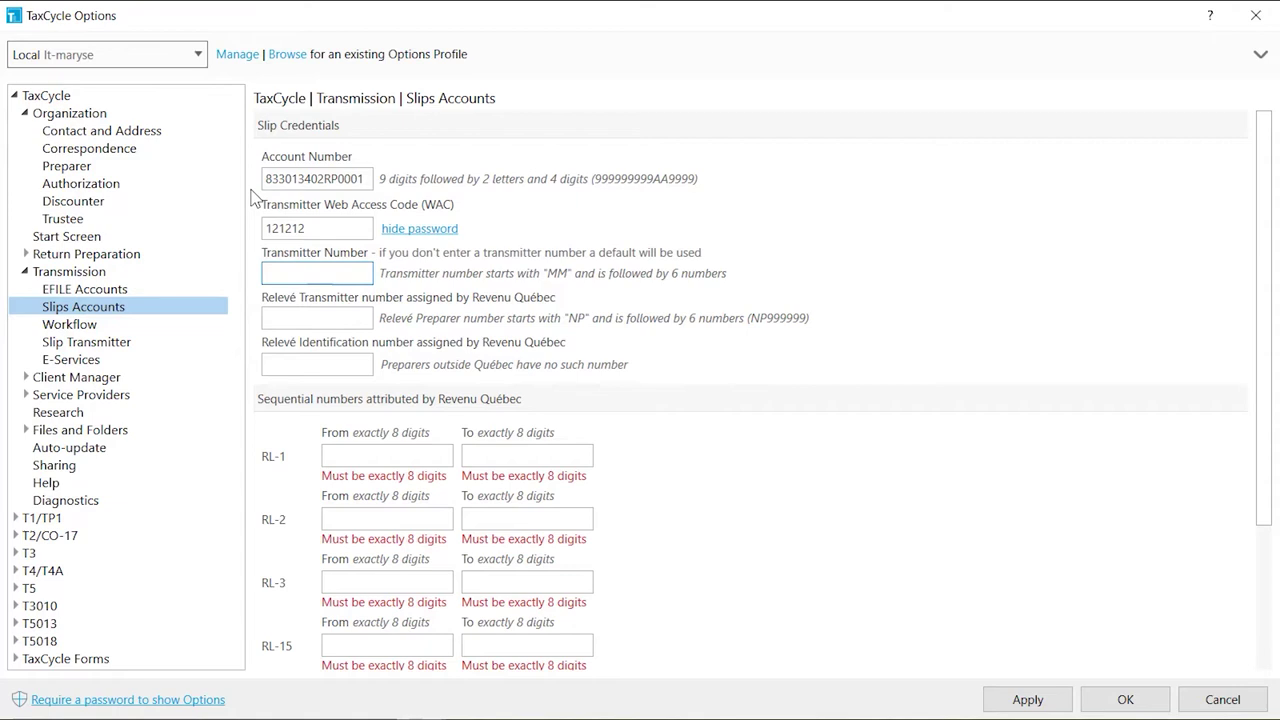
key(Tab)
text(NP120202)
key(Tab)
text(1212121212)
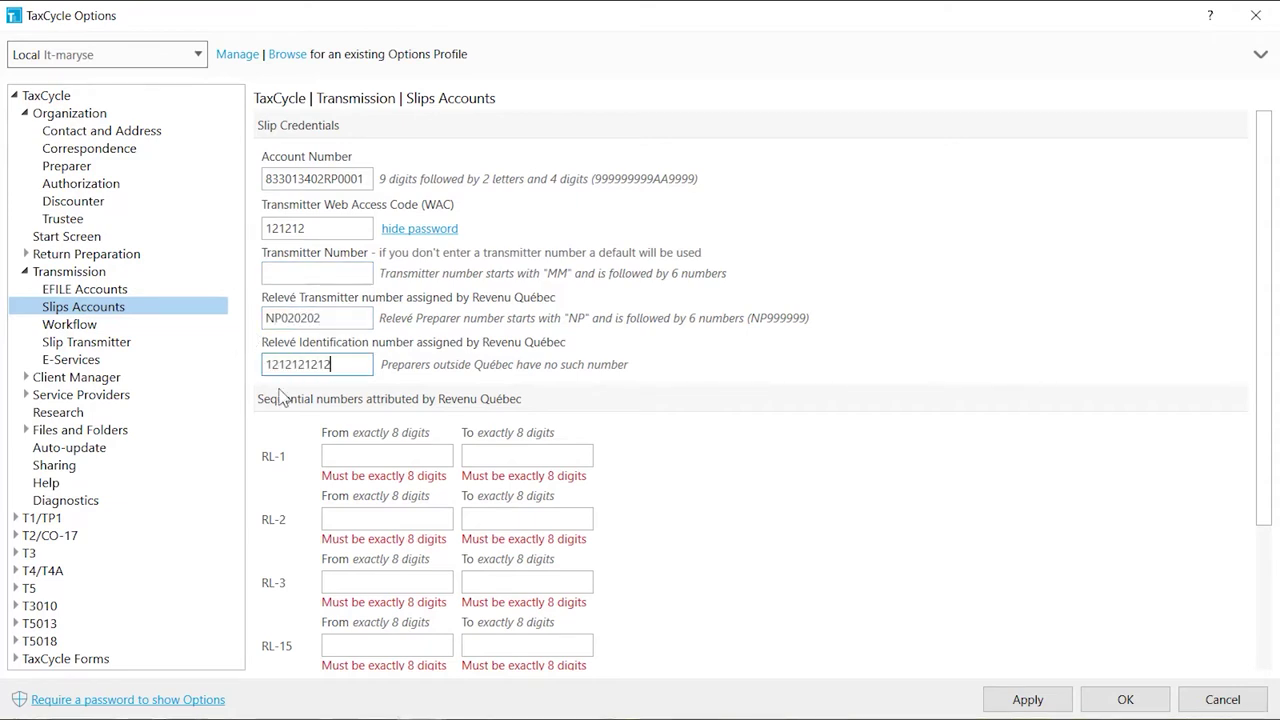
Fill the RL sequential ranges from RL-1 11000000–12000000 through RL-31 ending 78000000
key(Tab)
text(11000000)
key(Tab)
text(12000000)
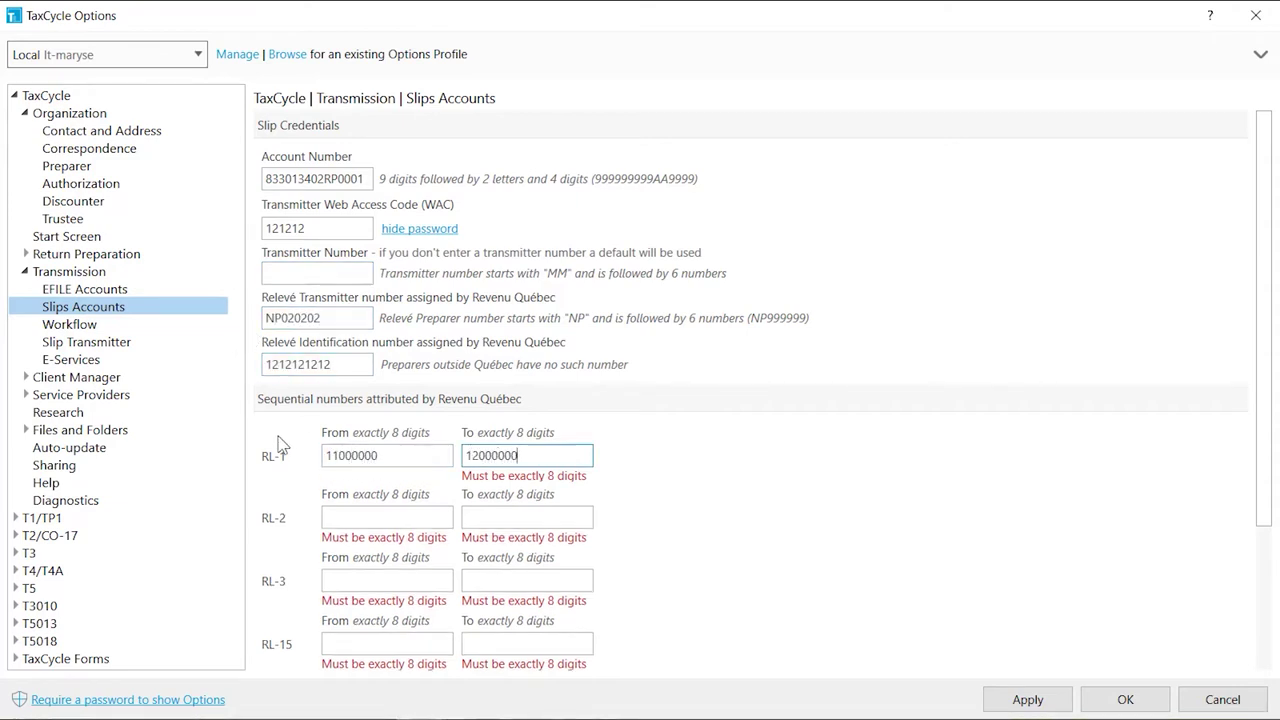
key(Tab)
text(22000000)
key(Tab)
text(23000000	33000000	34000000	44000000	45000000	550000)
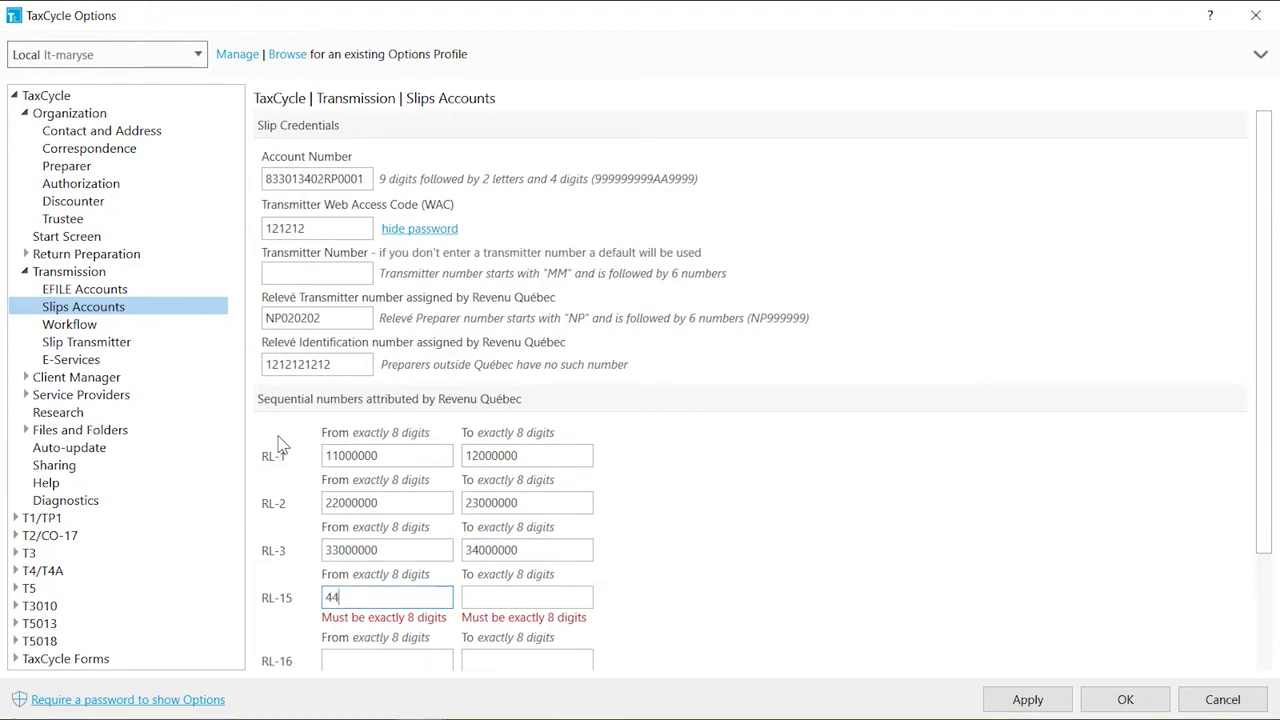
text(00	56000000	66000000	67000000	7)
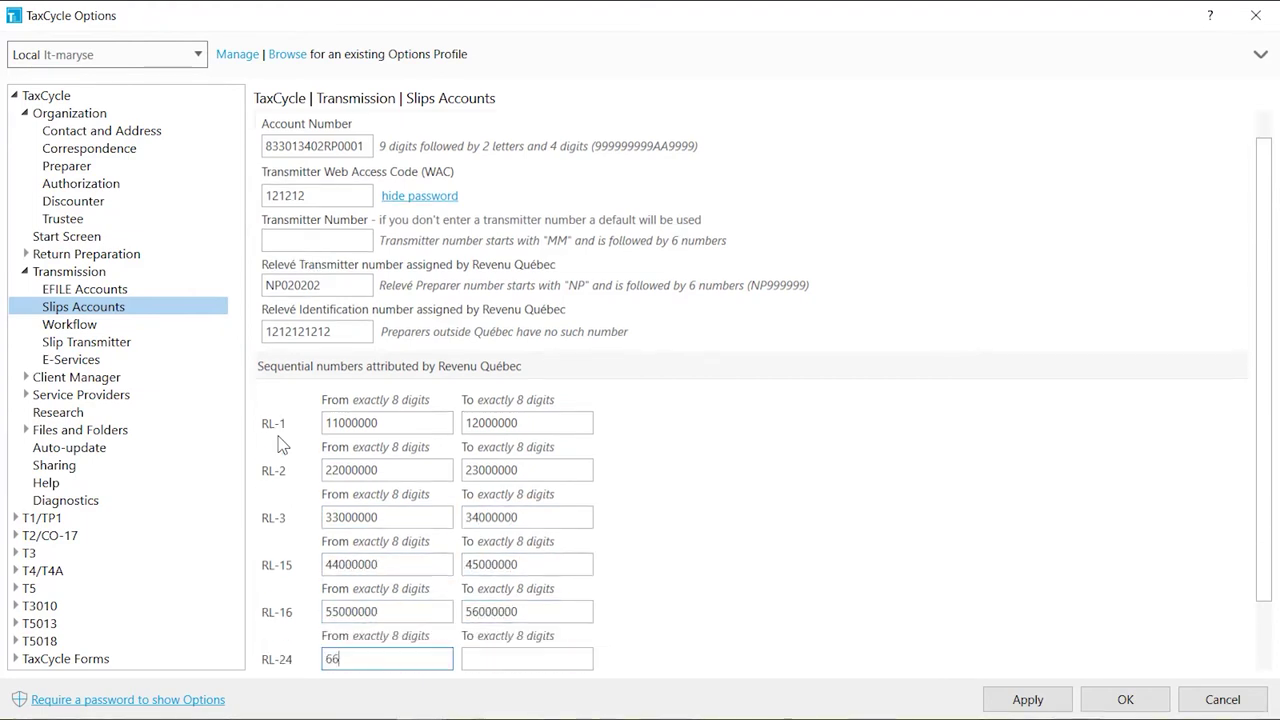
text(7000000)
key(Tab)
text(78000000)
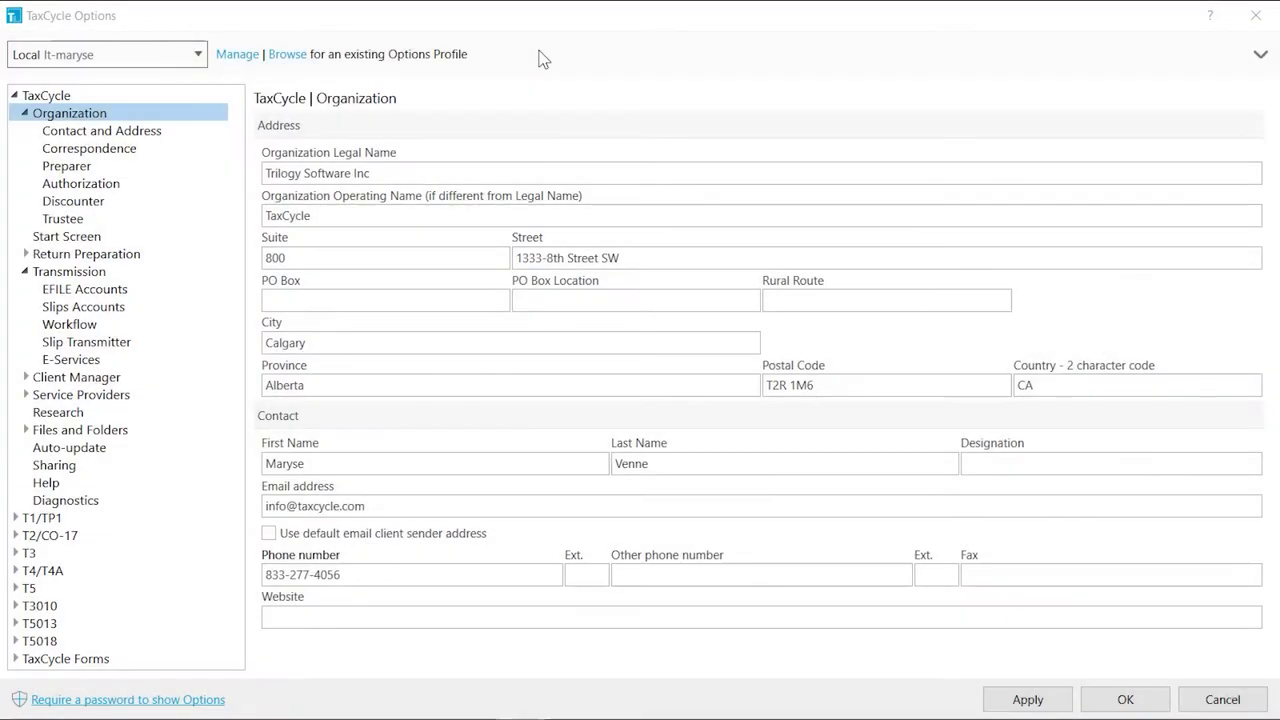
Untick 'Use preparer first and last names' and enter the contact person's name as Transmitter Name
click(205, 348)
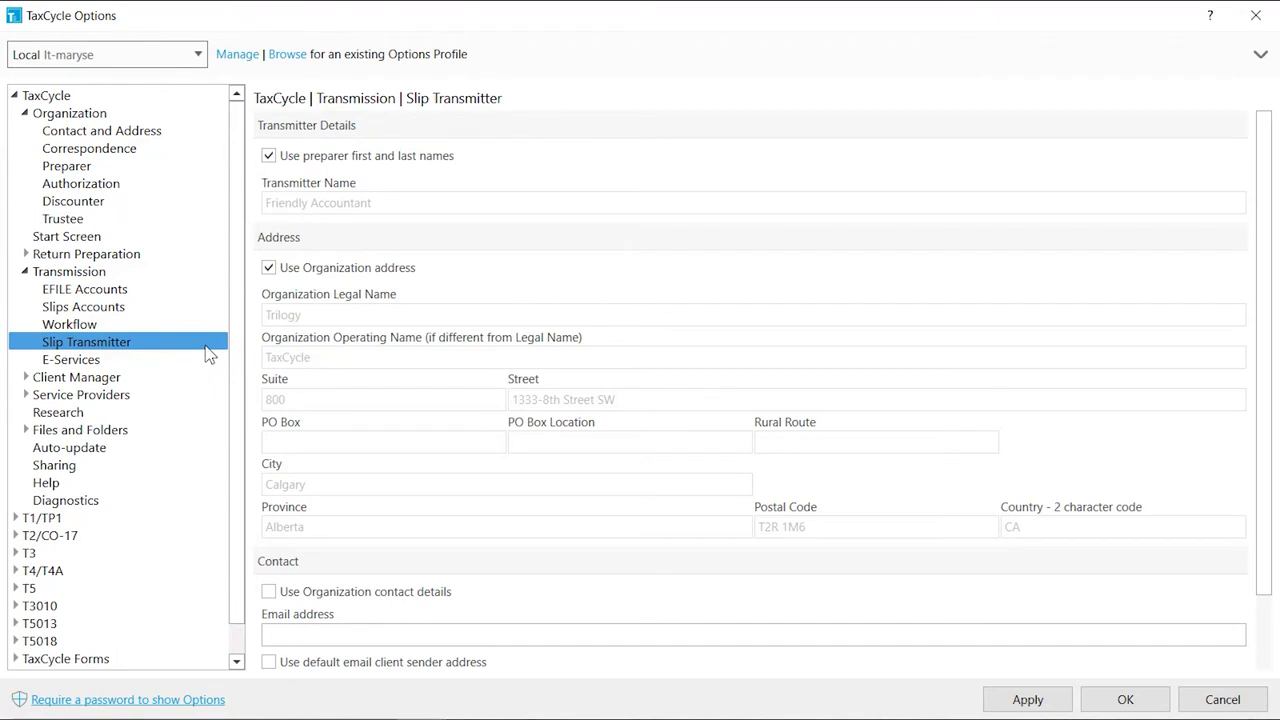
click(268, 155)
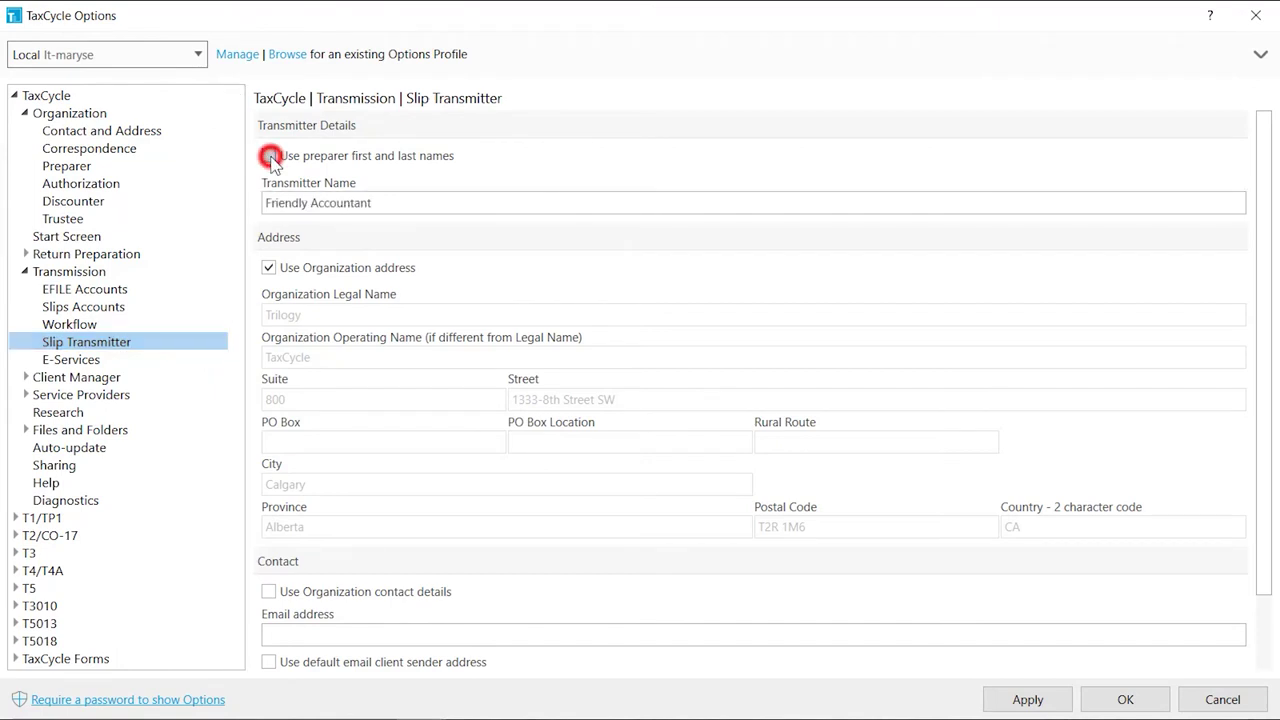
triple_click(280, 203)
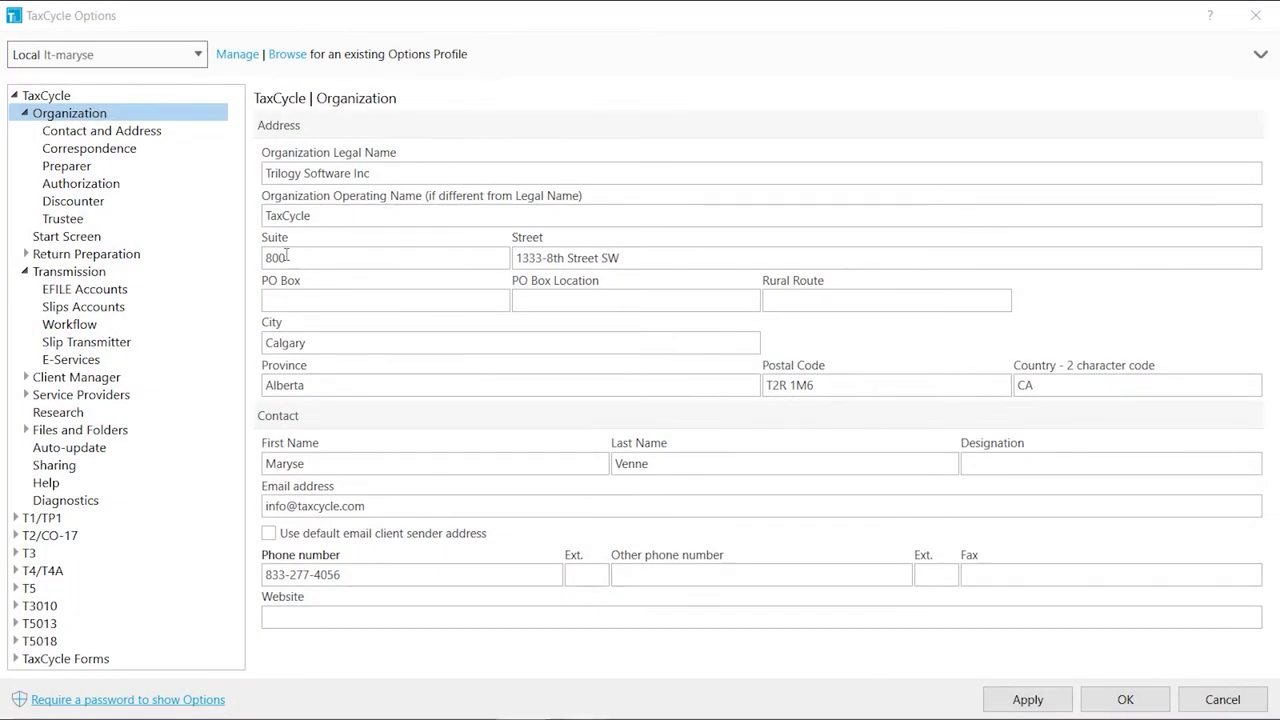
In Workflow, untick auto-save after transmission and multi-transmit confirmation, keeping current language and T183 DCN
click(199, 338)
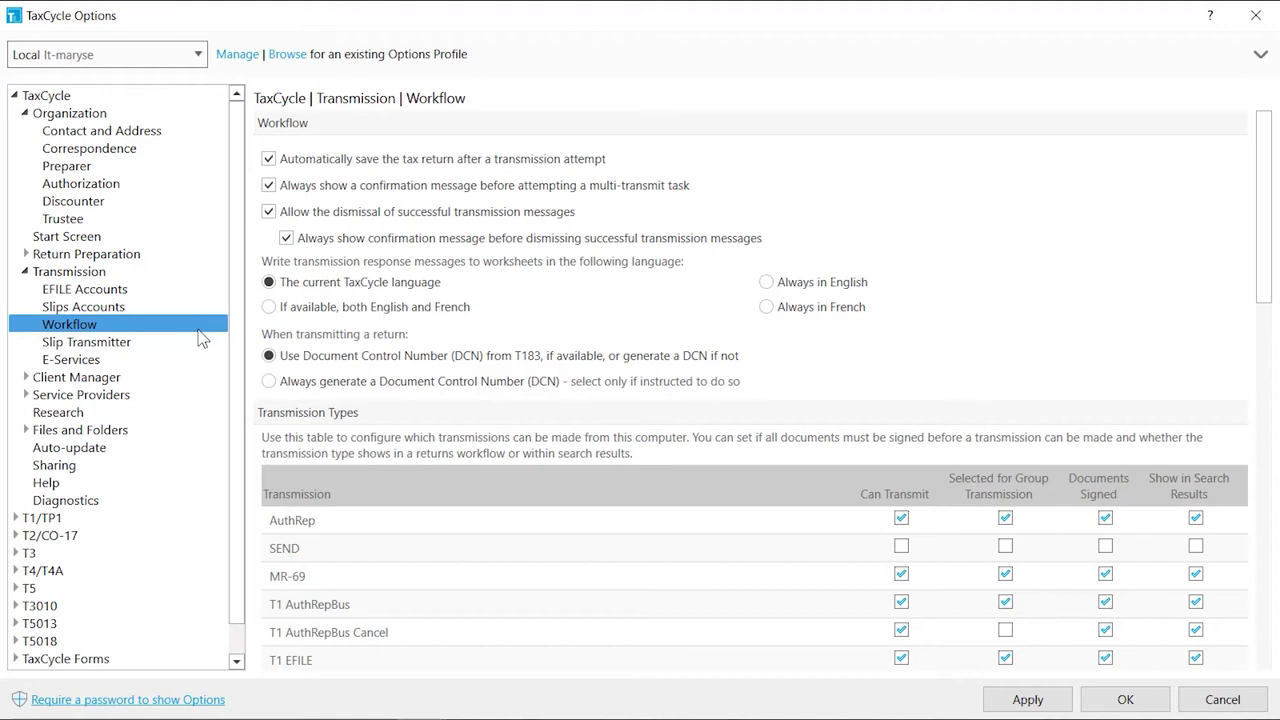
click(268, 159)
click(270, 186)
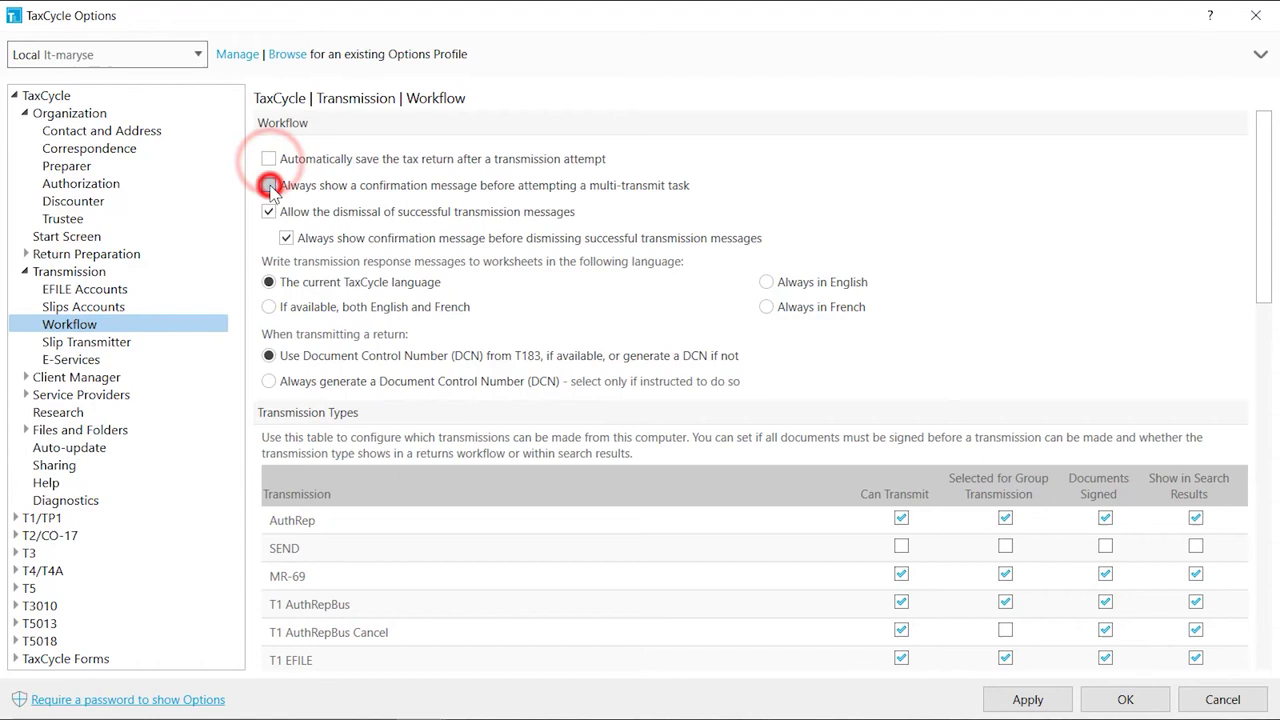
click(267, 286)
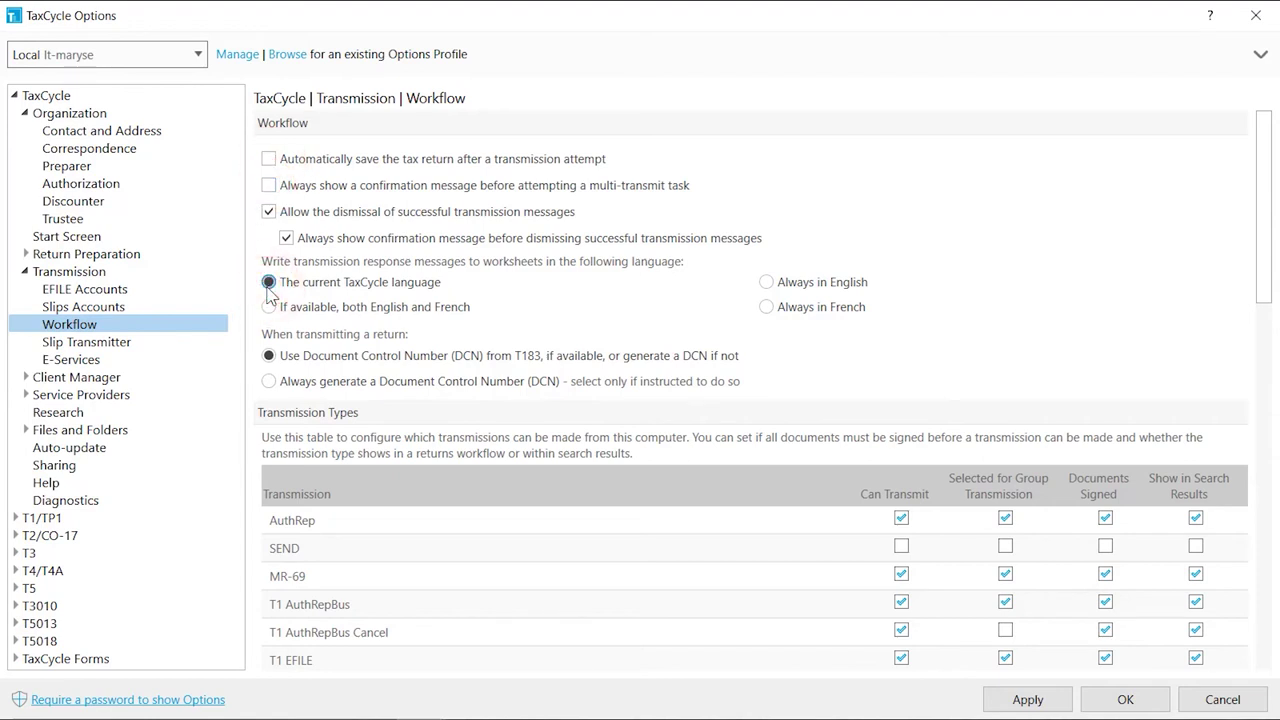
click(268, 357)
scroll(1262, 360, down, 3)
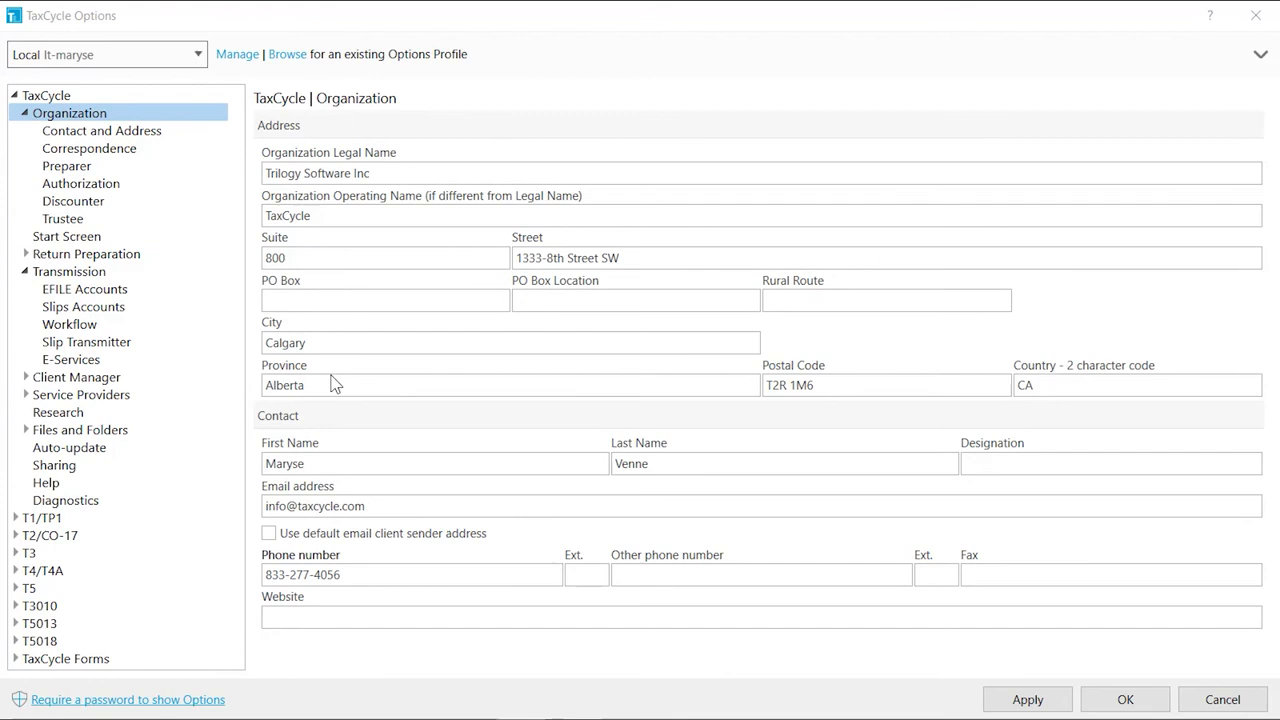
Go to Research > Auto-update in the Options tree to show the update settings
click(203, 420)
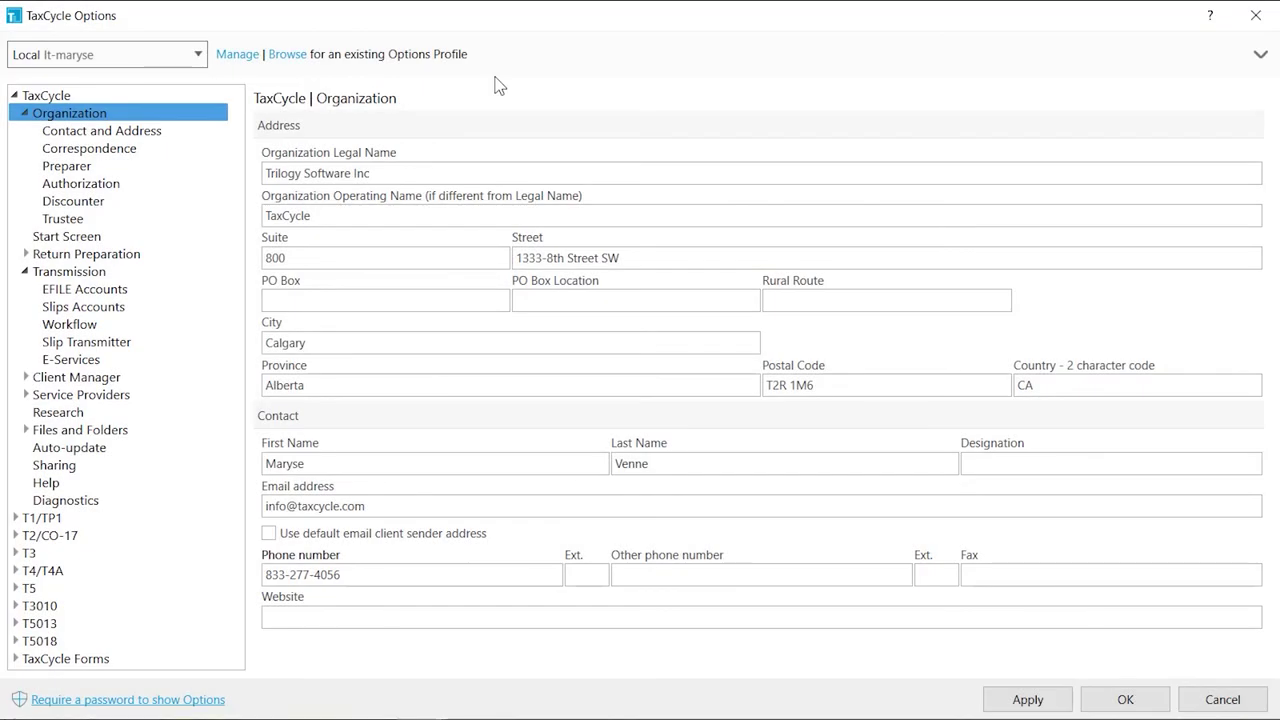
click(216, 452)
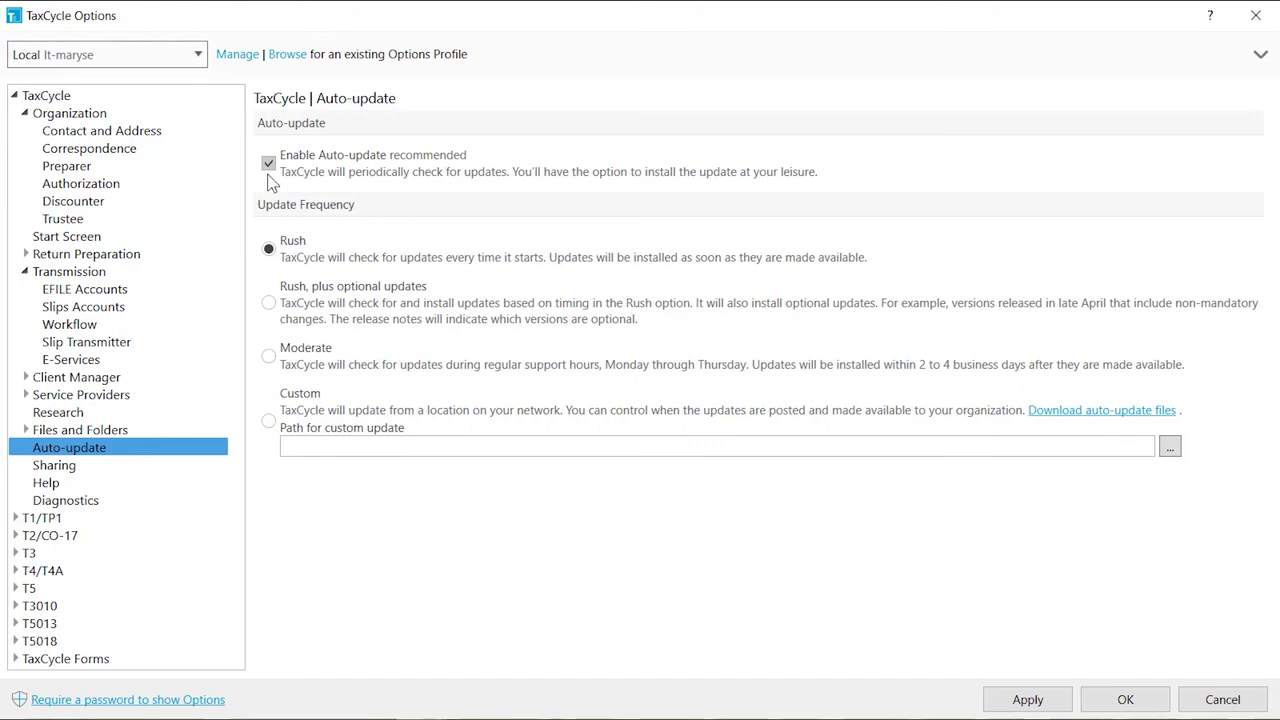
Try the Rush, Rush plus optional and Moderate frequencies, then settle on Custom network-location updates
click(269, 250)
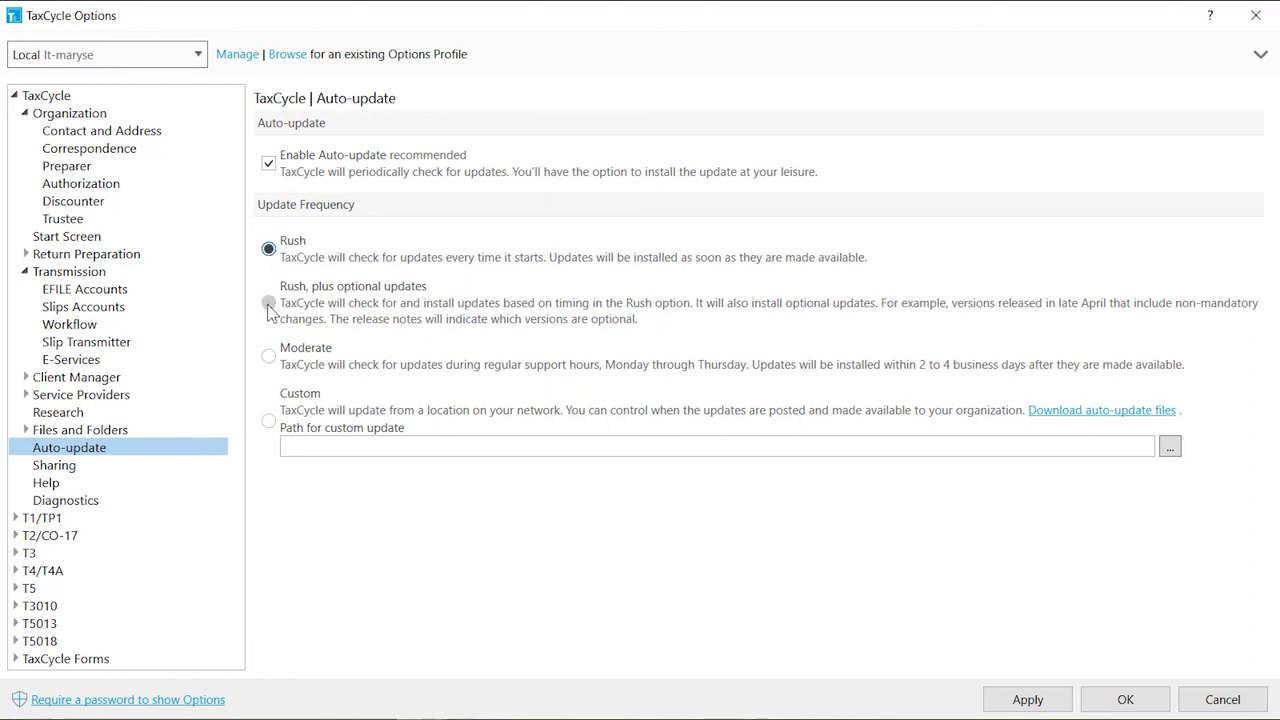
click(268, 303)
click(268, 357)
click(268, 421)
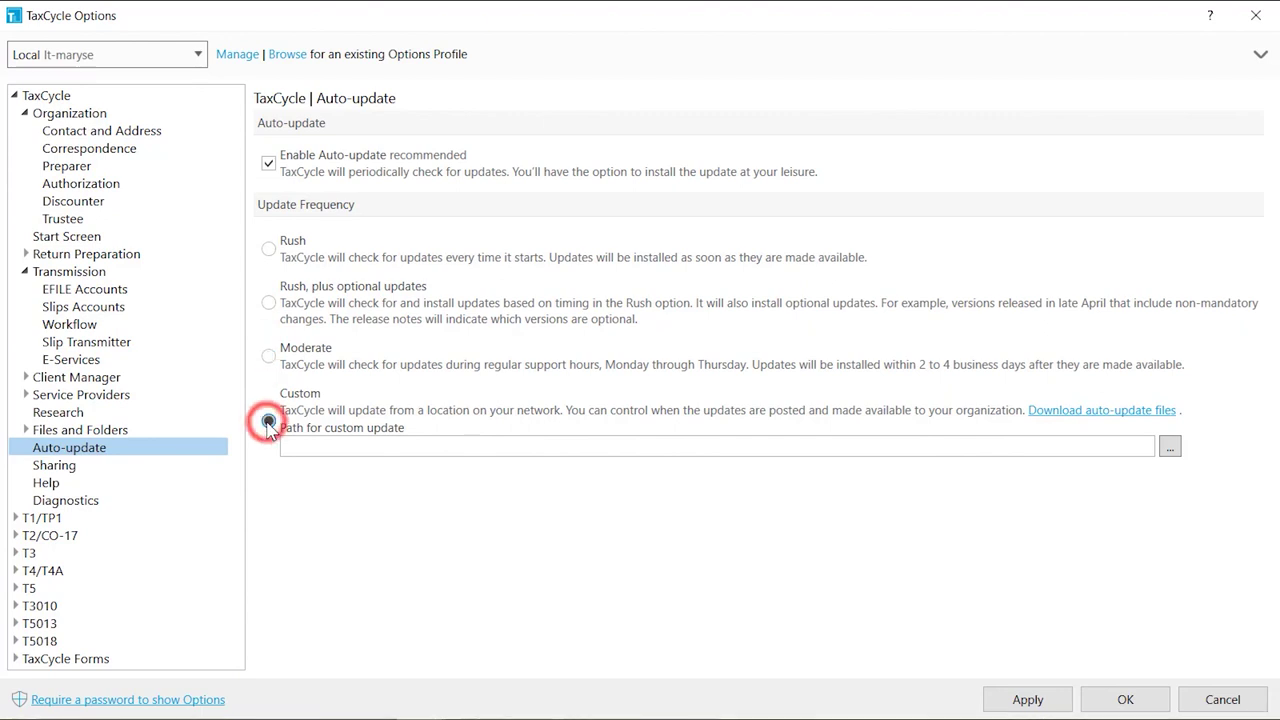